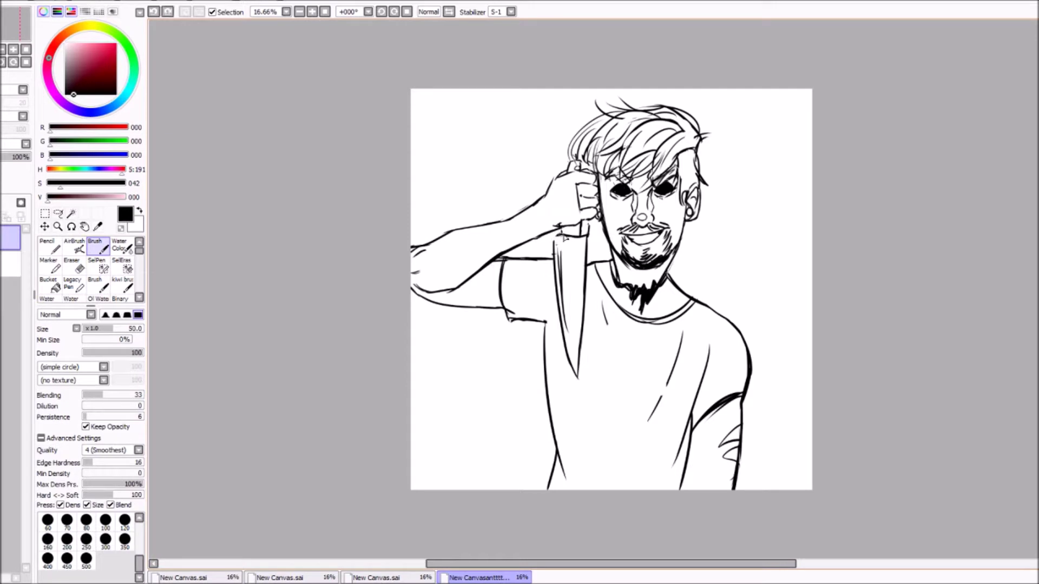
- Fill the canvas behind the line art with flat grey on a separate layer
left_click(11, 264)
left_click(116, 75)
mouse_move(133, 81)
left_mouse_down()
mouse_move(109, 28)
mouse_move(133, 61)
left_mouse_up()
left_click(49, 284)
left_click(104, 96)
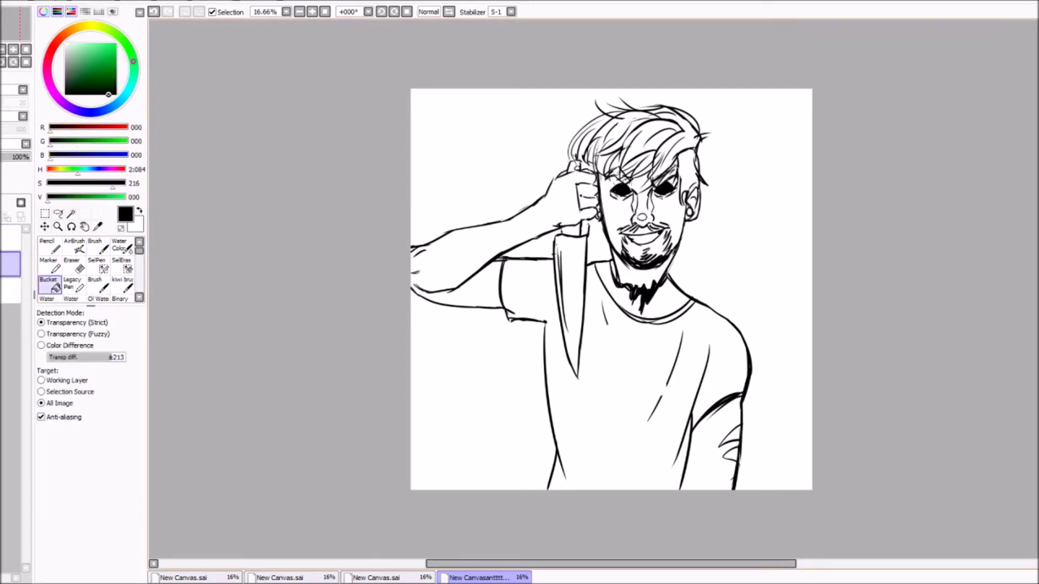
left_click(476, 379)
key("ctrl+z")
key("ctrl+y")
- Paint the face, neck and both arms in peach skin colour (255, 217, 180) with a size 350 brush
left_click(98, 244)
mouse_move(630, 195)
left_mouse_down()
mouse_move(627, 240)
mouse_move(568, 184)
mouse_move(547, 211)
mouse_move(423, 256)
mouse_move(541, 233)
mouse_move(562, 217)
mouse_move(479, 298)
mouse_move(495, 303)
left_mouse_up()
mouse_move(698, 427)
left_mouse_down()
mouse_move(689, 493)
mouse_move(738, 398)
mouse_move(708, 427)
mouse_move(731, 412)
left_mouse_up()
mouse_move(690, 258)
left_mouse_down()
mouse_move(639, 270)
mouse_move(623, 303)
mouse_move(660, 293)
mouse_move(660, 316)
left_mouse_up()
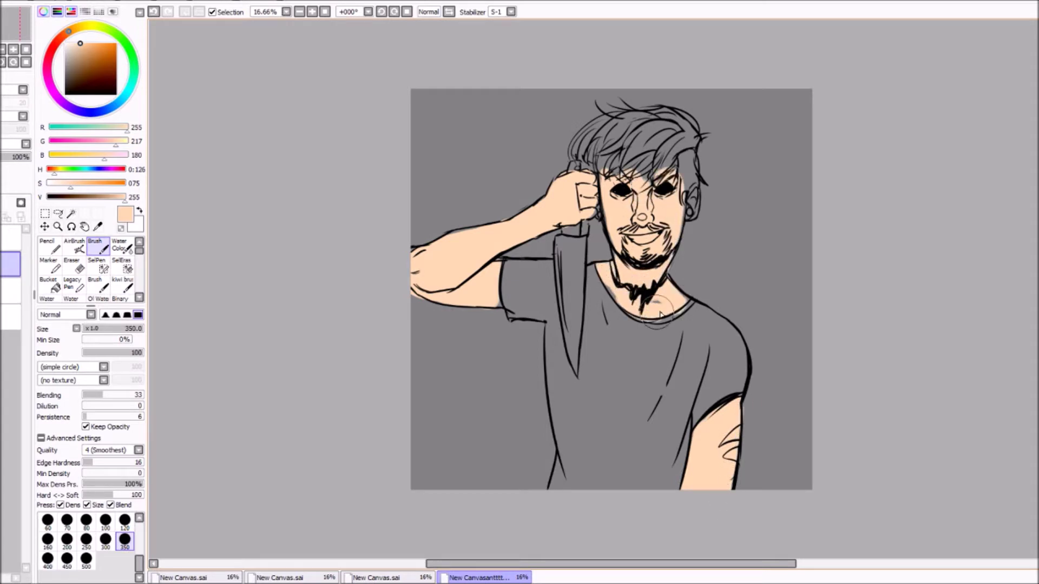
- Colour the whole T-shirt solid black, using a selection of the shirt area to stay inside the lines
left_click(78, 95)
mouse_move(549, 330)
left_mouse_down()
mouse_move(557, 510)
mouse_move(587, 482)
mouse_move(667, 498)
mouse_move(704, 347)
left_mouse_up()
left_click(71, 213)
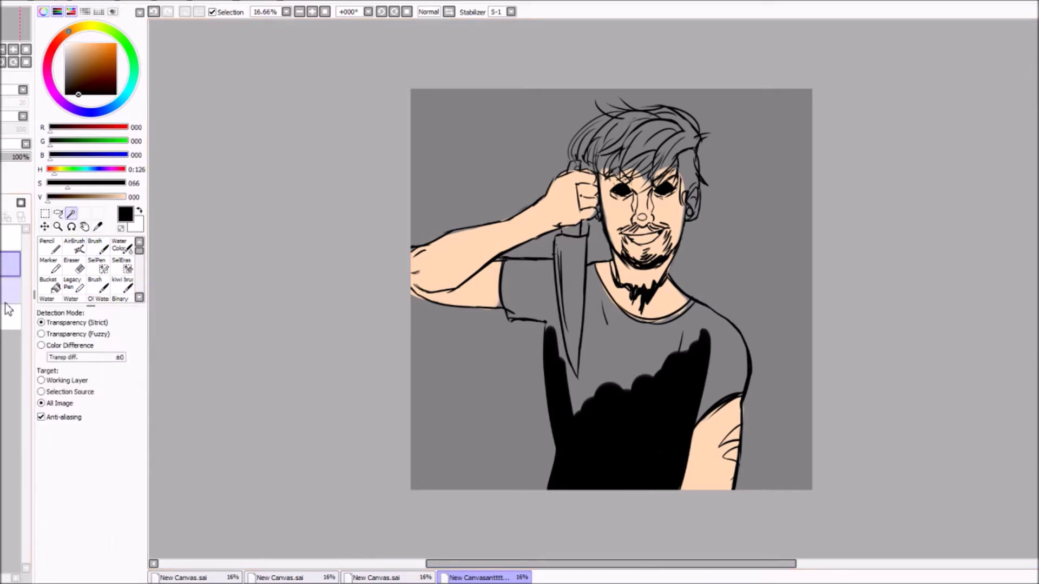
left_click(8, 286)
left_click(623, 335)
left_click(98, 246)
left_click_drag(573, 346, 703, 411)
left_click_drag(671, 336, 698, 325)
key("ctrl+d")
left_click_drag(622, 303, 696, 307)
- Fill the knife blade with light grey (177, 177, 177) and erase the spill at its upper edge
left_click(66, 60)
left_click(49, 284)
left_click(67, 56)
left_click(578, 281)
left_click(59, 404)
key("ctrl+z")
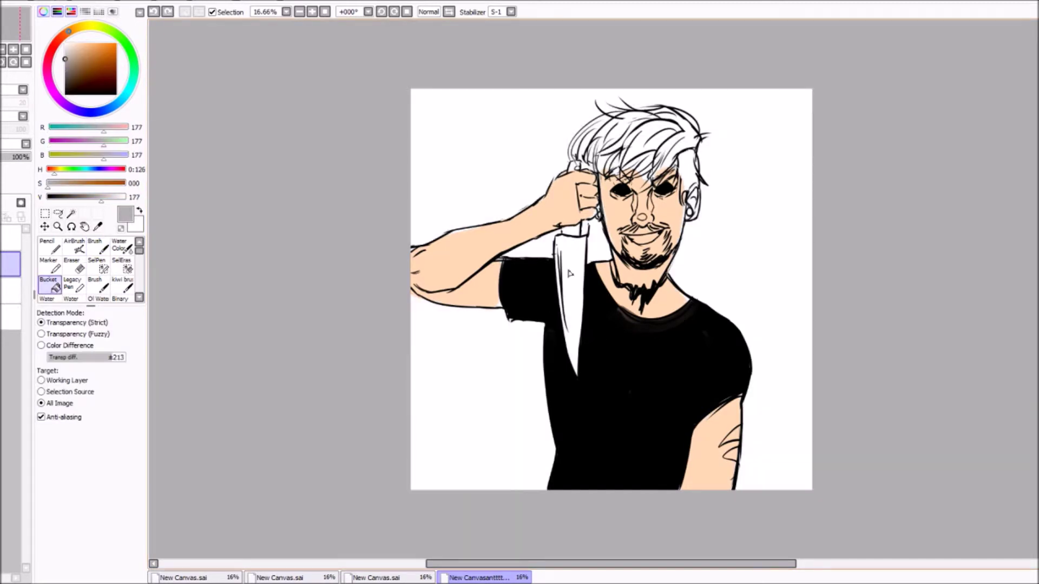
left_click(574, 303)
left_click(71, 265)
mouse_move(555, 238)
left_mouse_down()
mouse_move(523, 258)
mouse_move(557, 241)
left_mouse_up()
- Colour the knife handle above and below the fist dark grey (87, 87, 87) with the Pencil
left_click(65, 76)
left_click(48, 284)
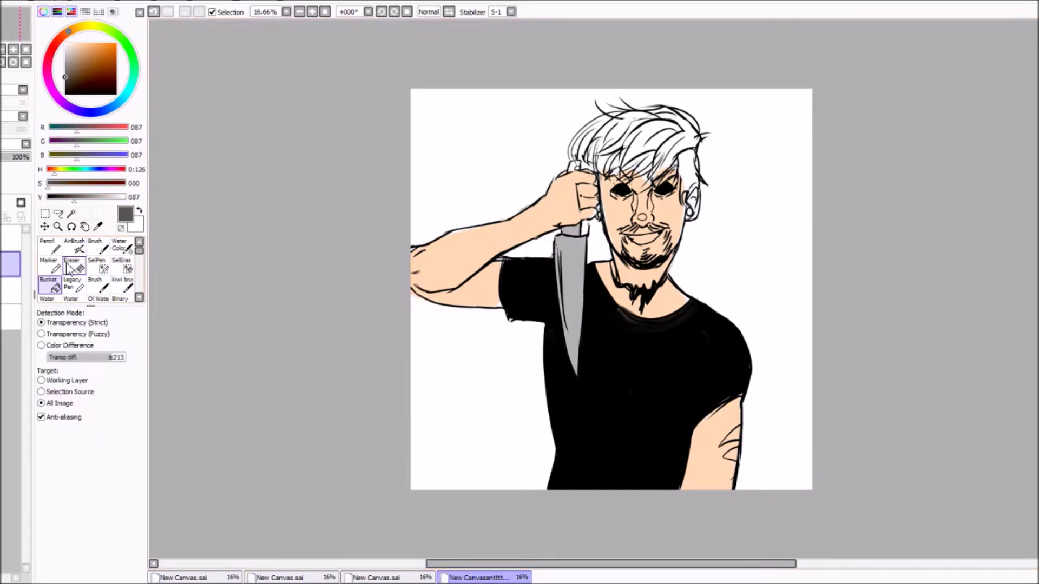
left_click(48, 246)
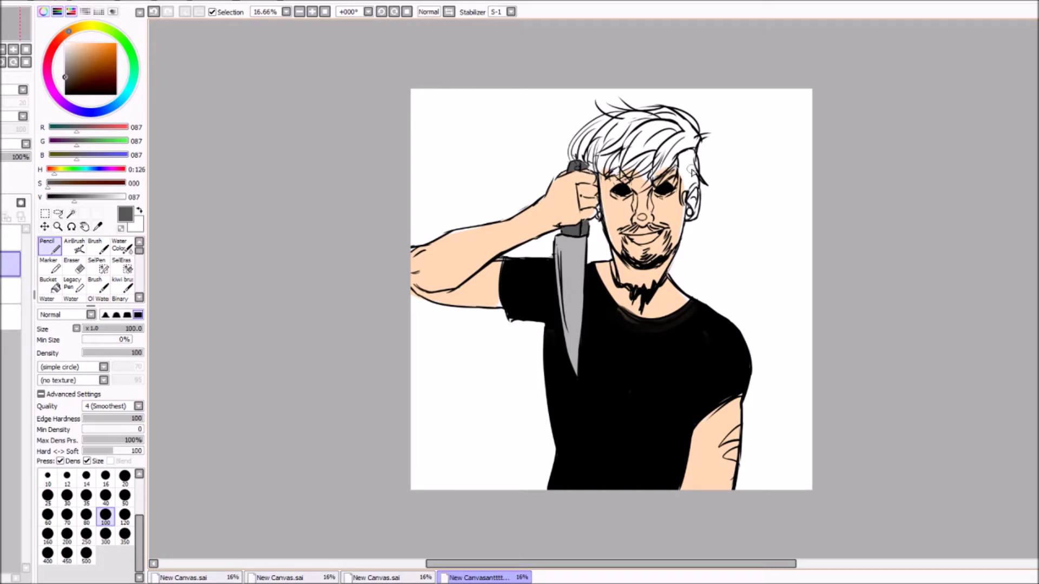
- Paint the ear in the sampled skin colour and erase the black drip line art from the neck
key("b")
left_click(617, 243, "alt")
mouse_move(648, 195)
left_mouse_down()
mouse_move(688, 208)
mouse_move(699, 192)
left_mouse_up()
mouse_move(671, 288)
left_mouse_down()
mouse_move(626, 312)
mouse_move(631, 291)
left_mouse_up()
key("e")
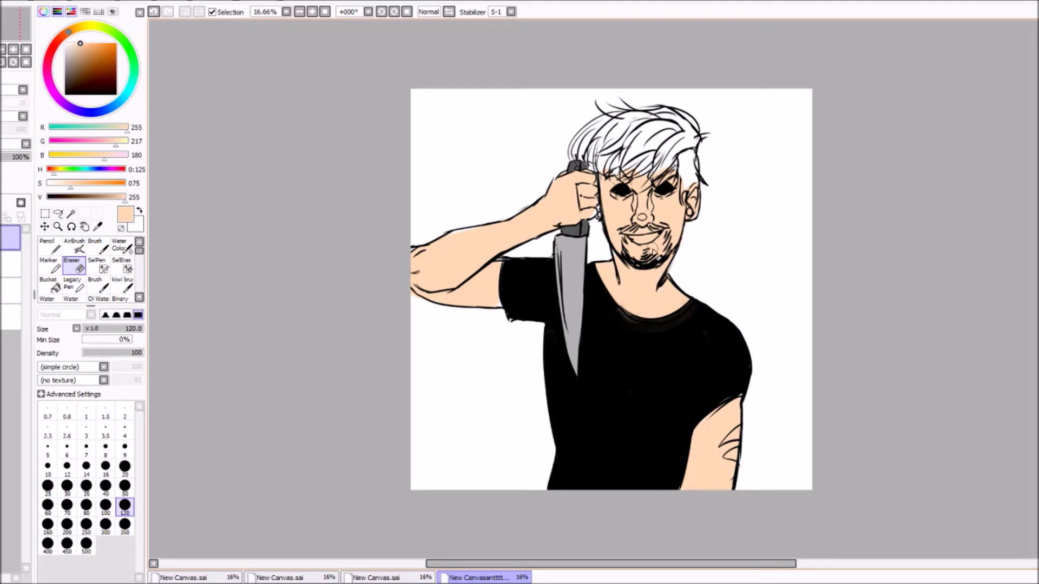
- Paint a red (159, 0, 0) wound band across the neck with a size 120 brush
left_click(11, 264)
key("b")
mouse_move(604, 273)
left_mouse_down()
mouse_move(657, 270)
mouse_move(663, 287)
mouse_move(631, 286)
left_mouse_up()
- Add dark red blood drips (102, 0, 0) below the neck wound with a size 58 brush using texture03 at 48
key("bracketleft")
key("bracketleft")
key("bracketleft")
key("bracketleft")
key("bracketleft")
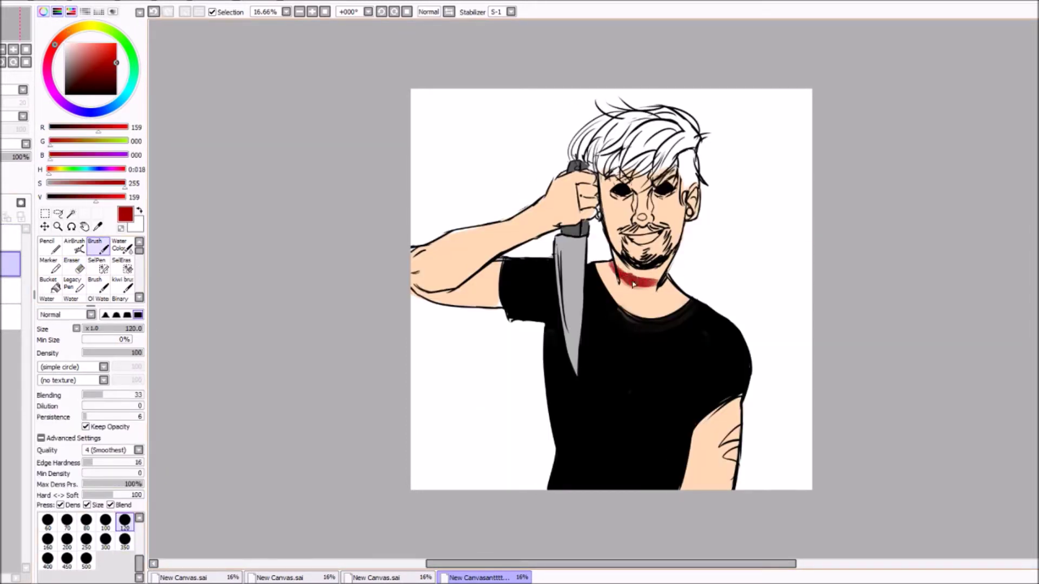
scroll(78, 373, "down", 1)
key("ctrl+z")
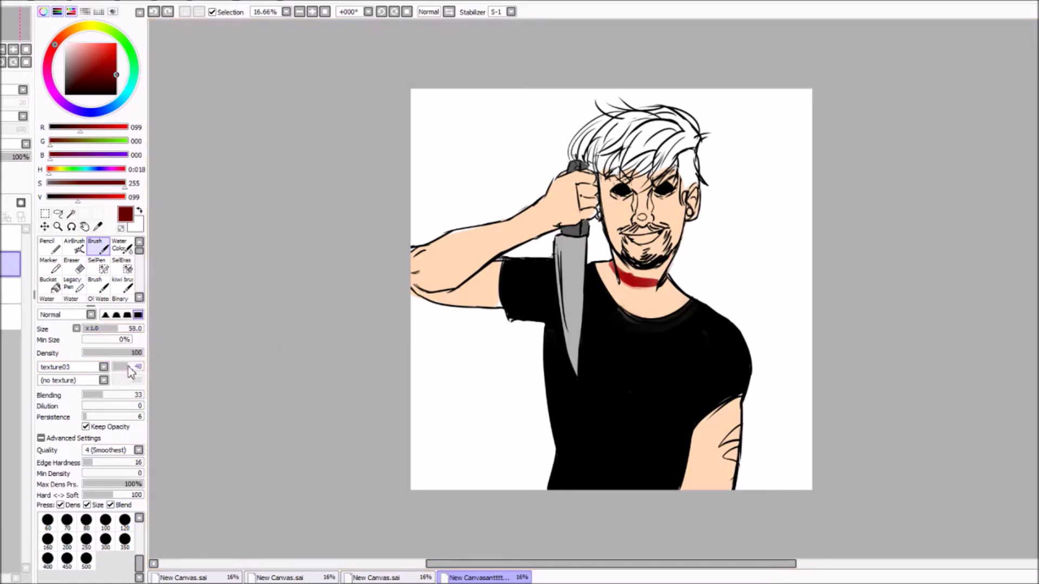
left_click(638, 282, "alt")
left_click(640, 292, "alt")
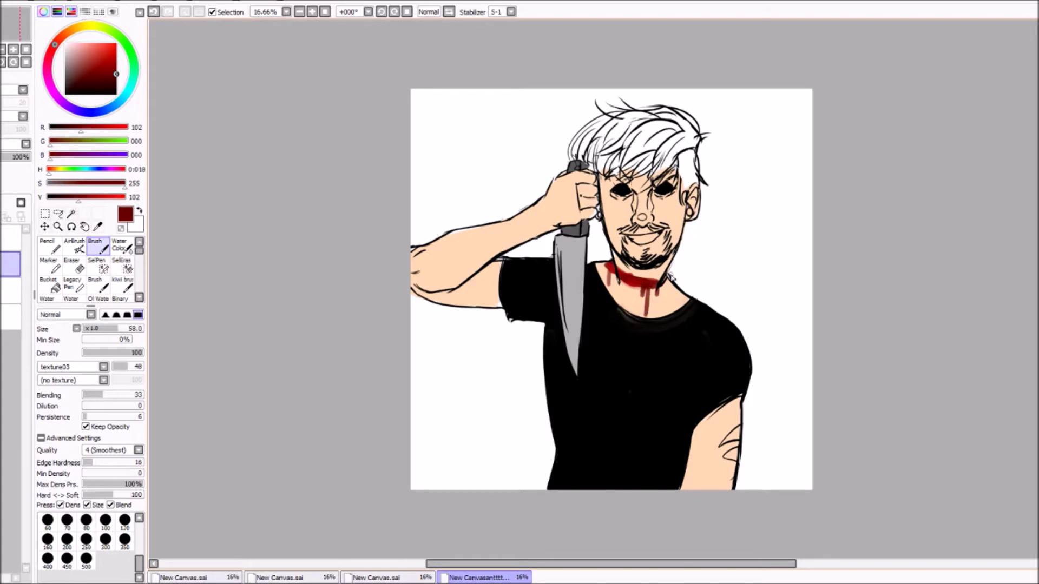
- Paint the top hair and fringe green (0, 150, 12), using brush size 350 for large areas and 80 for the tips
left_click(132, 58)
left_click(116, 64)
scroll(71, 366, "up", 1)
left_click(125, 539)
mouse_move(671, 127)
left_mouse_down()
mouse_move(606, 157)
mouse_move(579, 144)
mouse_move(563, 163)
left_mouse_up()
left_click_drag(622, 105, 584, 162)
mouse_move(654, 135)
left_mouse_down()
mouse_move(590, 184)
mouse_move(611, 178)
left_mouse_up()
mouse_move(676, 124)
left_mouse_down()
mouse_move(622, 173)
mouse_move(644, 189)
left_mouse_up()
key("ctrl+z")
left_click(86, 521)
left_click_drag(682, 135, 644, 189)
left_click(125, 540)
mouse_move(698, 116)
left_mouse_down()
mouse_move(686, 160)
mouse_move(600, 102)
left_mouse_up()
key("ctrl+z")
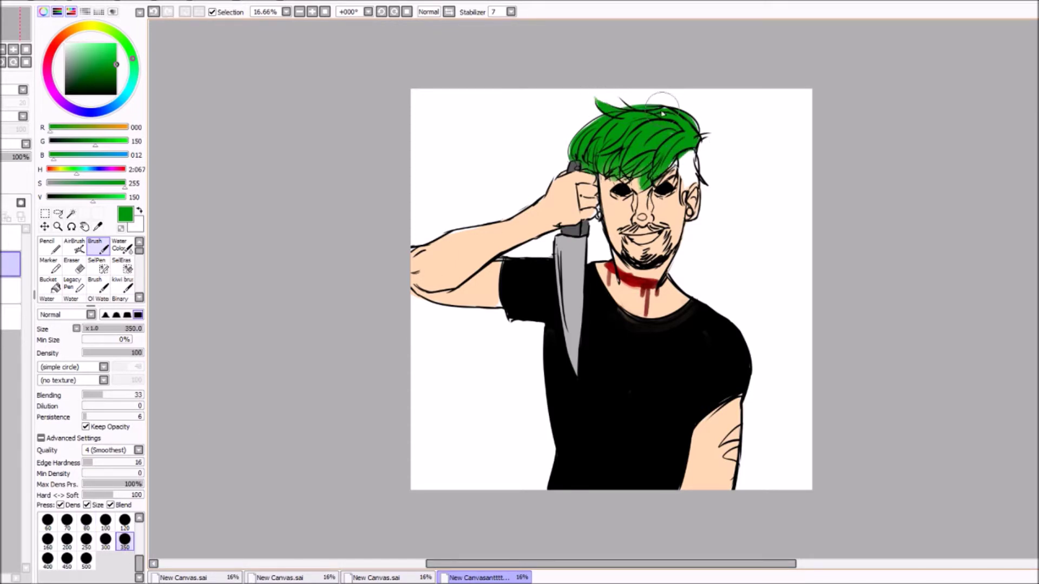
- Colour the shaved side of the head above the ear dark grey (78, 78, 78)
left_click(65, 79)
mouse_move(683, 151)
left_mouse_down()
mouse_move(692, 176)
mouse_move(682, 204)
left_mouse_up()
left_click(86, 521)
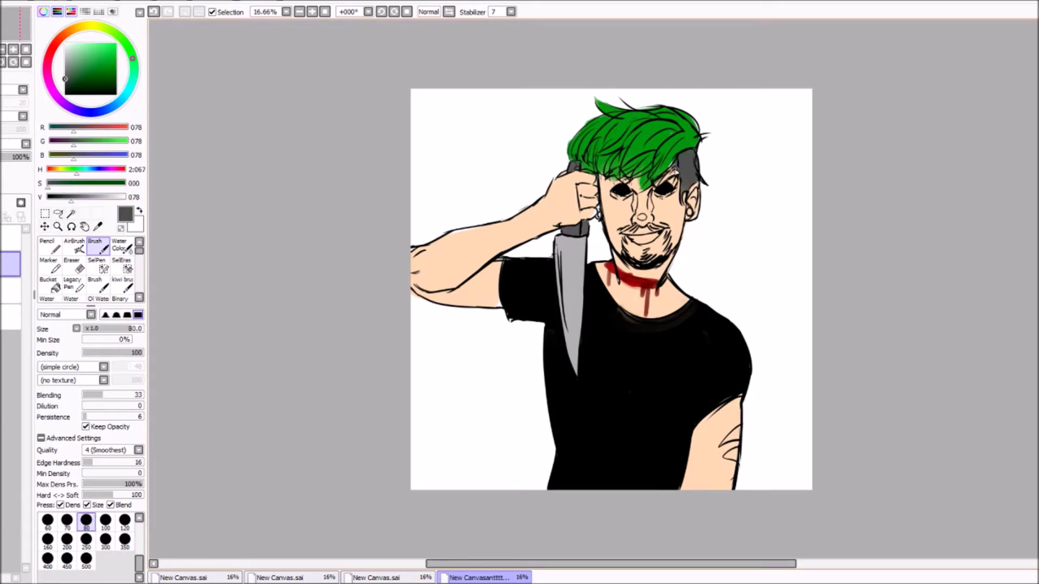
- Touch up the hair and skin with sampled colours and thicken the neck wound with more dark red drips (81, 0, 0)
left_click(665, 138, "alt")
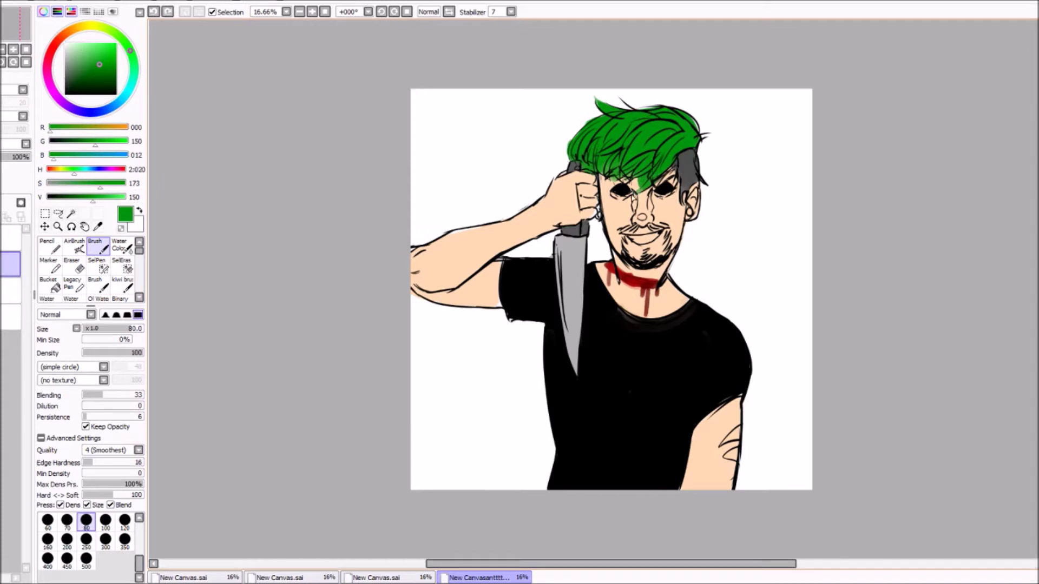
left_click(594, 215, "alt")
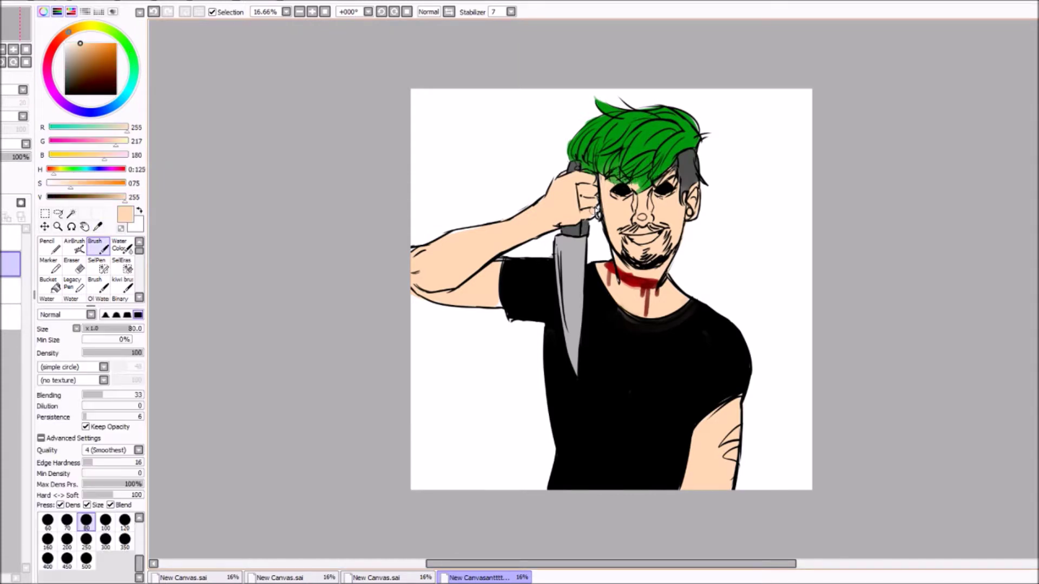
left_click(619, 279, "alt")
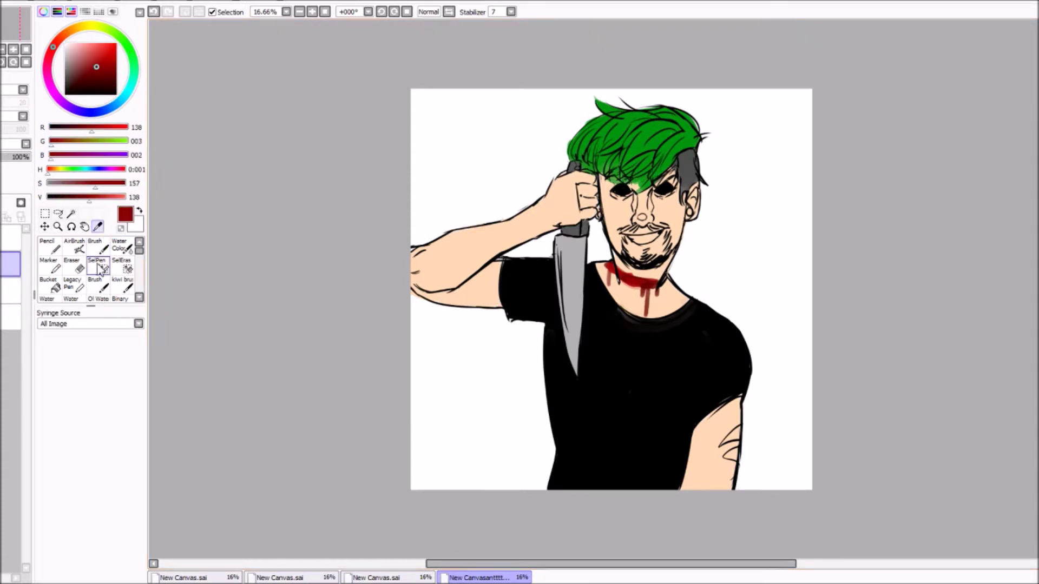
left_click(630, 298, "alt")
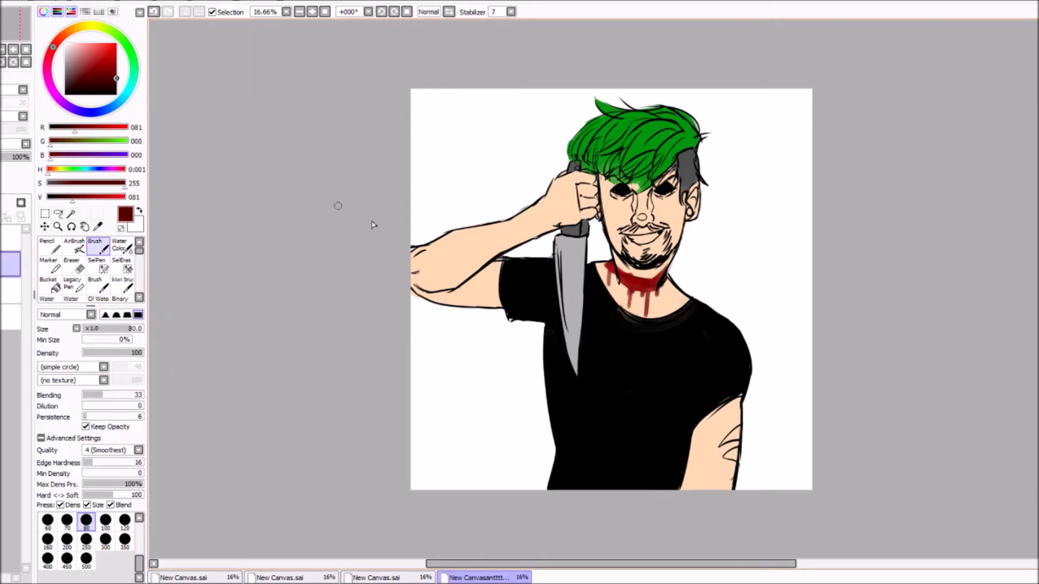
- Colour the small face details: dark grey eyebrows and earring, and white teeth
key("n")
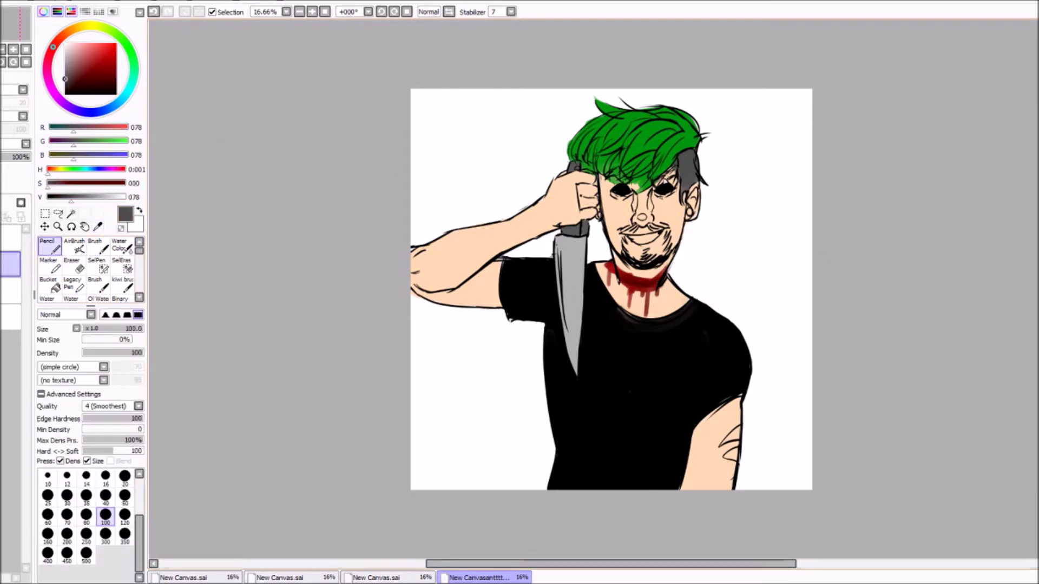
key("b")
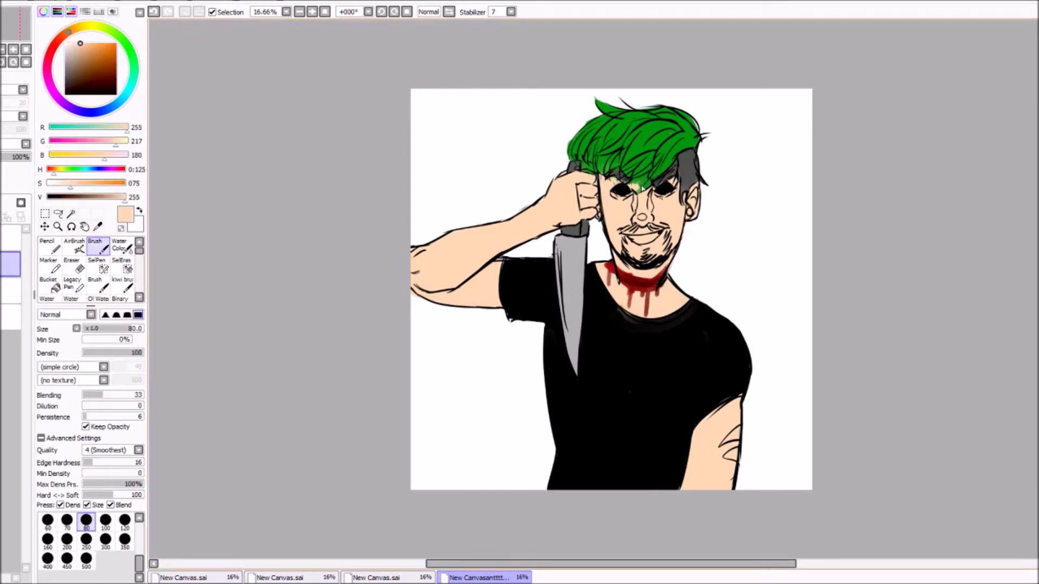
left_click_drag(68, 45, 63, 32)
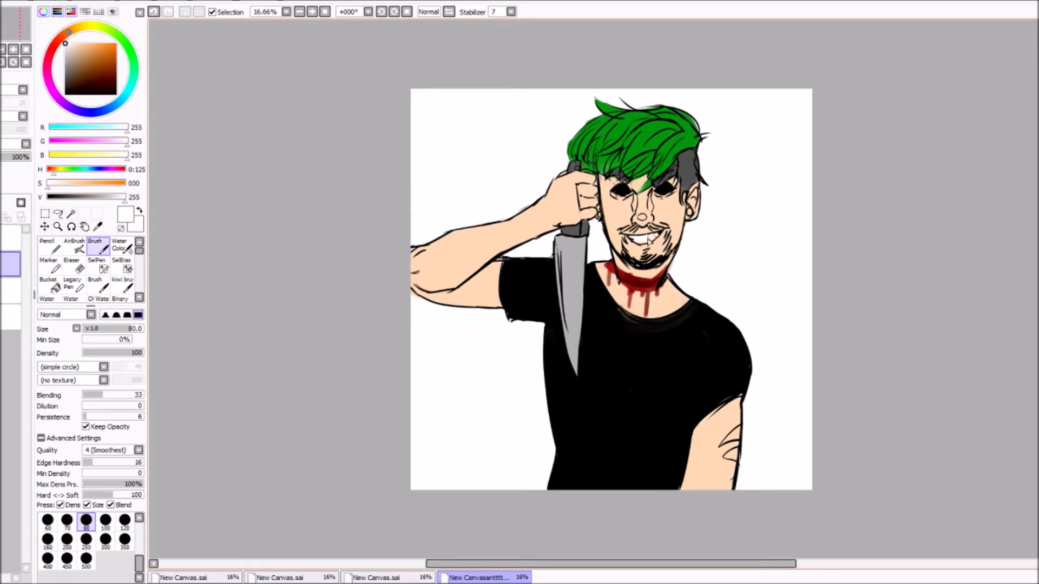
left_click(68, 77)
- Try light diagonal reflection stripes across the knife blade on a new layer with the Pencil
left_click(571, 238, "alt")
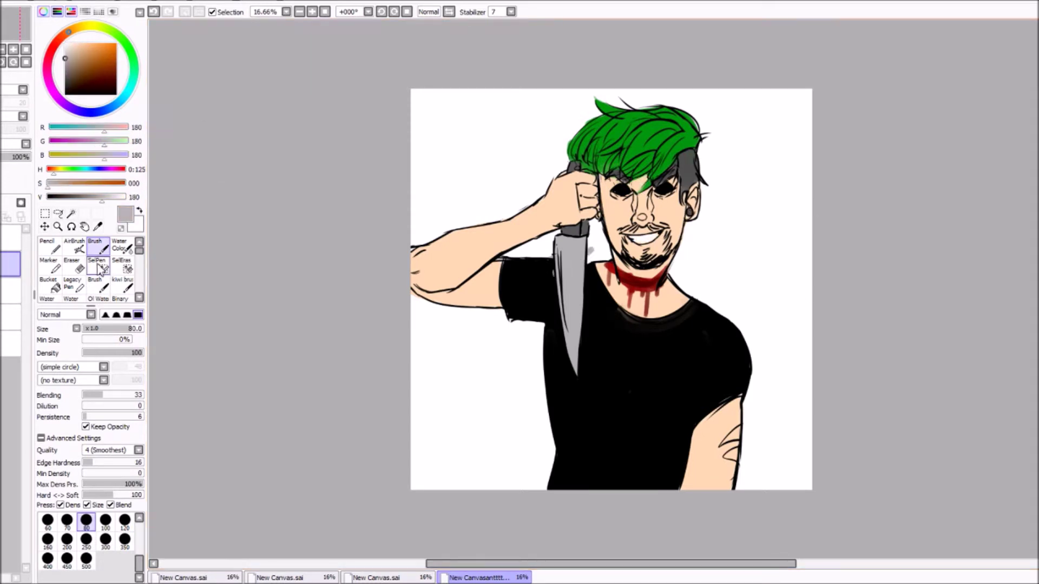
key("n")
left_click(584, 257, "alt")
mouse_move(586, 253)
left_mouse_down()
mouse_move(563, 274)
mouse_move(564, 303)
left_mouse_up()
key("ctrl+z")
key("ctrl+z")
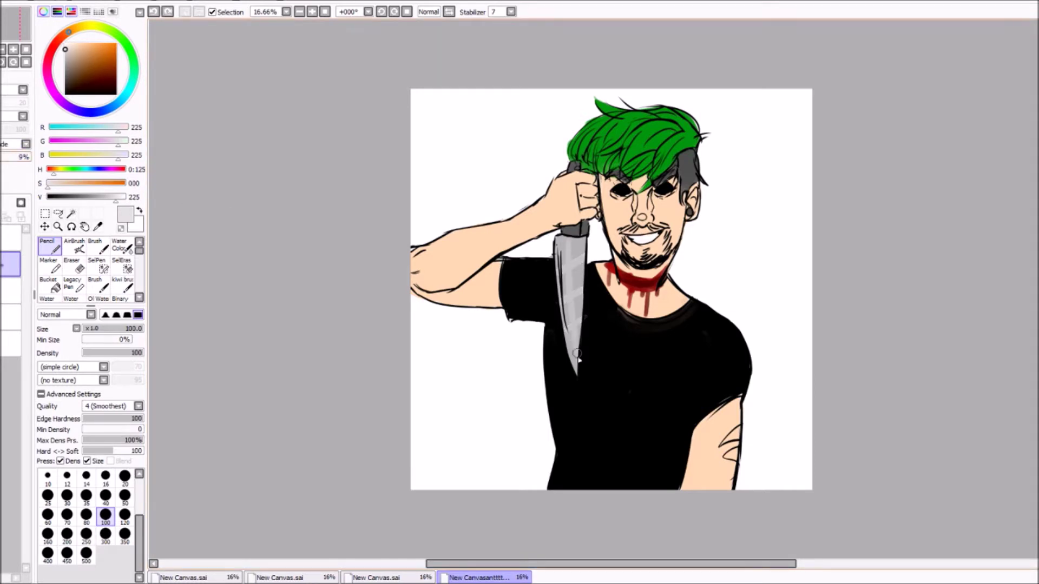
- Paint a soft light grey (225, 225, 225) shine down the blade and set its layer opacity to 31%
left_click_drag(566, 243, 572, 332)
key("c")
left_click_drag(10, 157, 10, 157)
key("n")
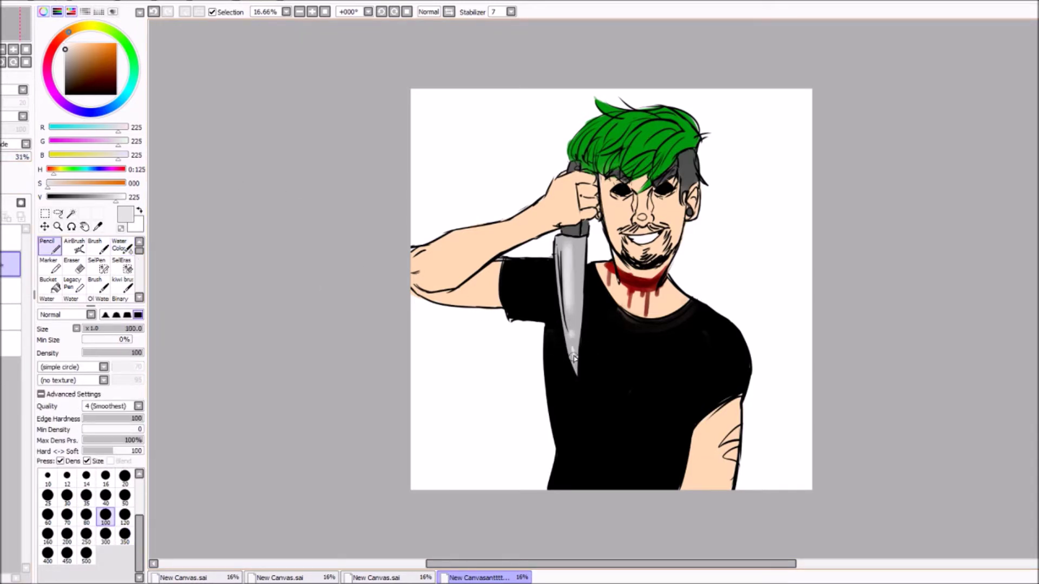
key("ctrl+z")
left_click_drag(571, 274, 576, 327)
key("ctrl+z")
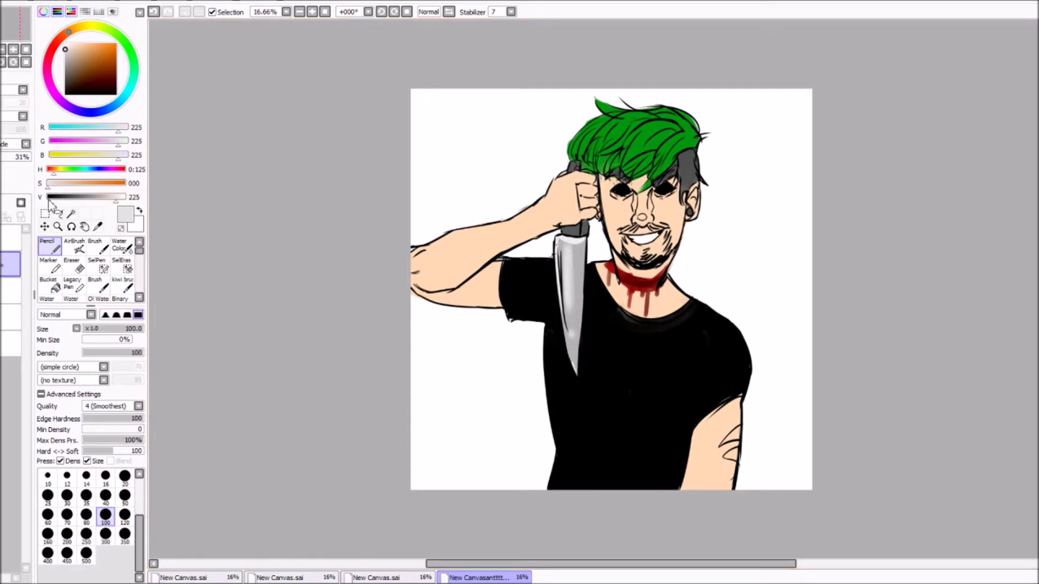
- Make the background black and darken the character's colours with a colour adjustment
left_click(11, 344)
key("e")
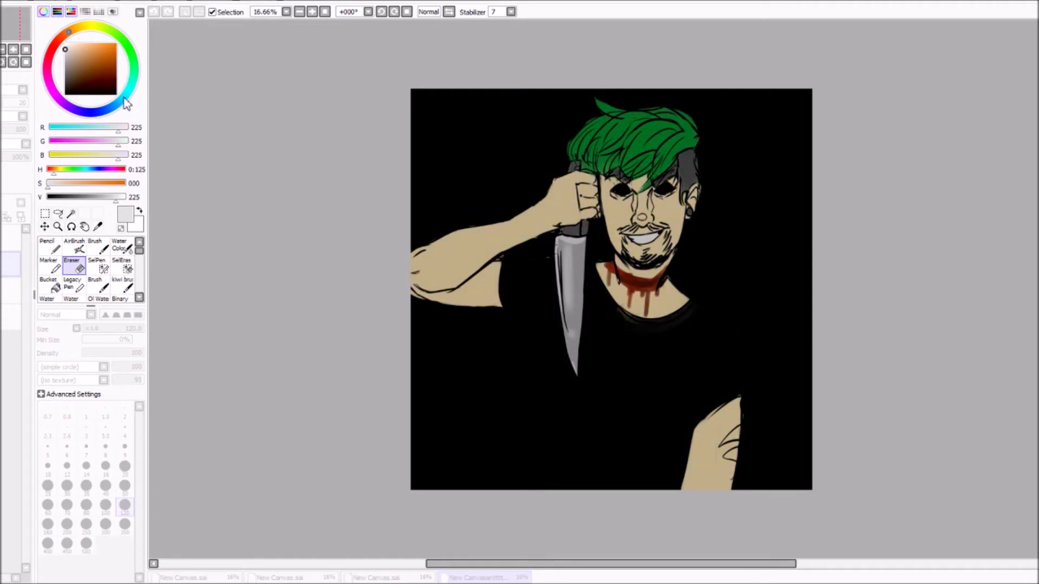
key("Return")
- Paint mint green (117, 255, 206) rim light along the knife-side edge of the face, the nose and the neck
left_click_drag(68, 32, 133, 75)
left_click(92, 43)
key("b")
left_click_drag(602, 176, 613, 248)
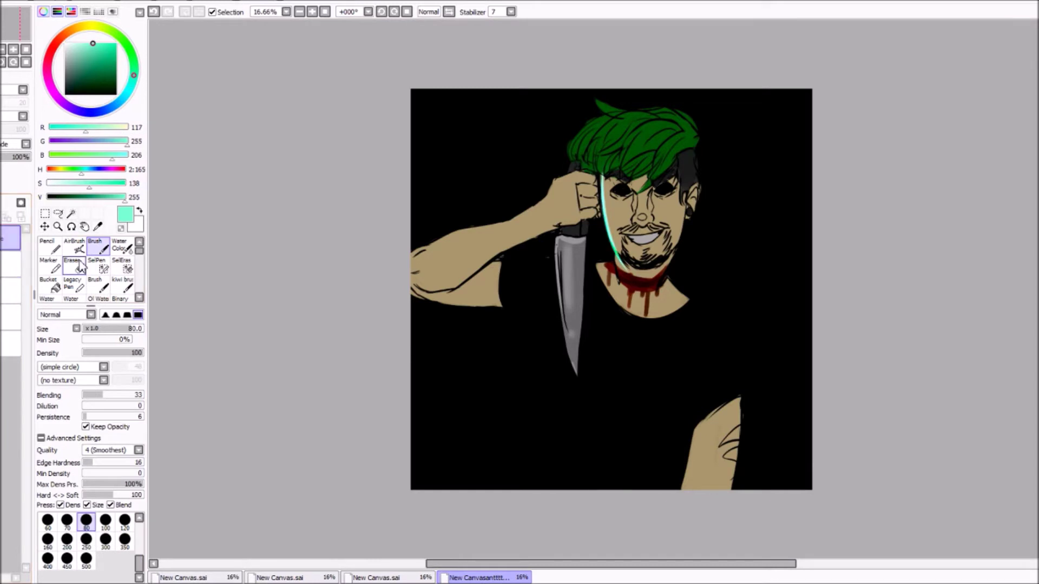
key("v")
left_click(124, 572)
left_click_drag(606, 178, 612, 303)
left_click_drag(601, 265, 624, 268)
left_click_drag(630, 194, 641, 219)
- Add mint green highlight strands to the knife side of the hair with the AirBrush
mouse_move(595, 111)
left_mouse_down()
mouse_move(623, 120)
mouse_move(632, 169)
left_mouse_up()
key("ctrl+z")
mouse_move(628, 108)
left_mouse_down()
mouse_move(669, 157)
mouse_move(637, 136)
left_mouse_up()
left_click(86, 534)
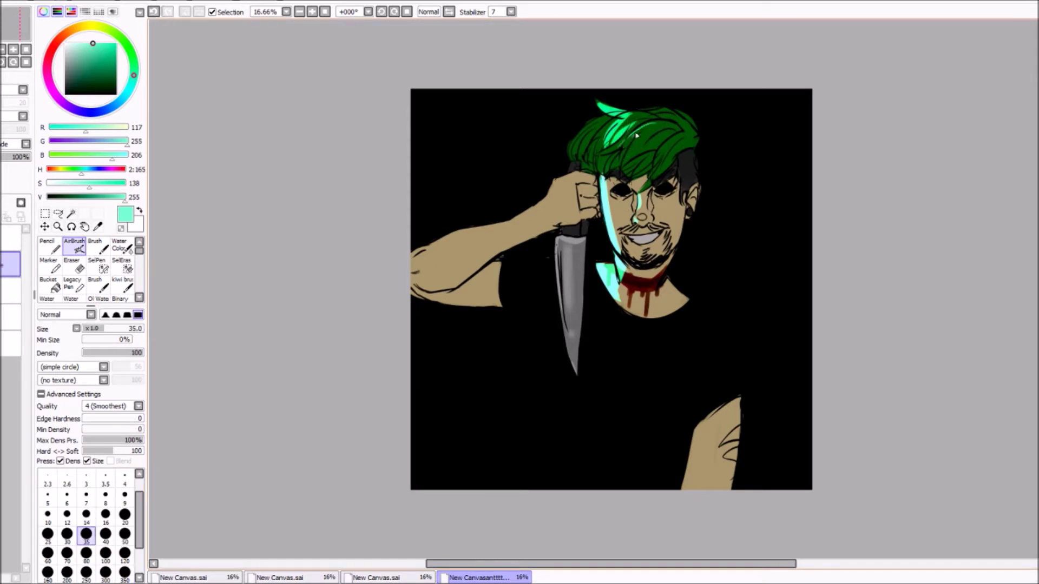
left_click(124, 553)
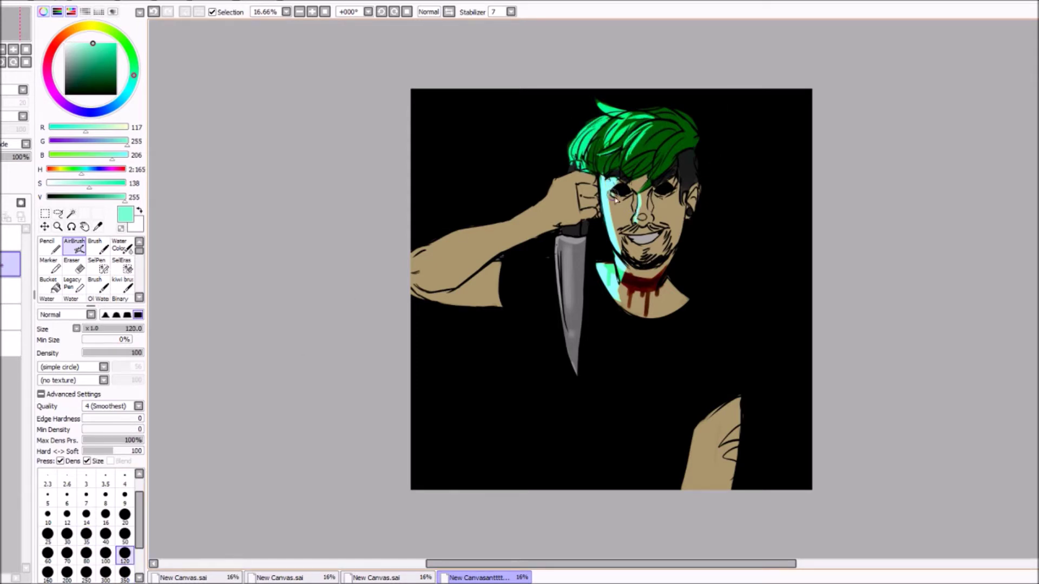
- Paint mint green rim light along the upper edge of the raised forearm, elbow and hand
left_click_drag(504, 224, 405, 266)
mouse_move(472, 235)
left_mouse_down()
mouse_move(503, 235)
mouse_move(490, 218)
mouse_move(416, 274)
mouse_move(416, 303)
left_mouse_up()
key("ctrl+z")
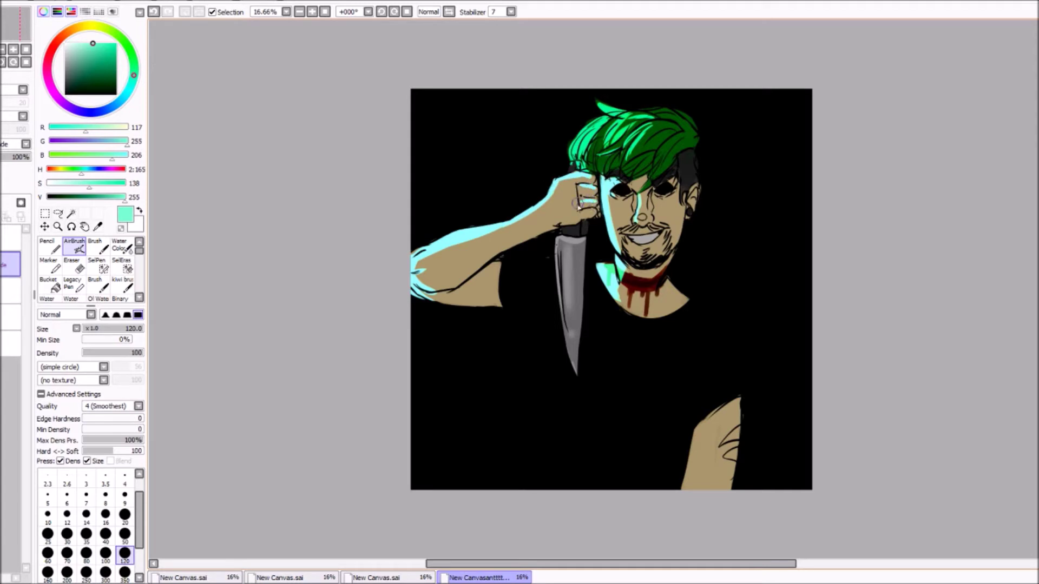
- Add mint green rim light to the shirt's side, the sleeve edge and the underside of the raised arm
mouse_move(547, 341)
left_mouse_down()
mouse_move(590, 476)
mouse_move(582, 489)
left_mouse_up()
key("ctrl+z")
left_click_drag(552, 389, 598, 490)
mouse_move(500, 273)
left_mouse_down()
mouse_move(438, 305)
mouse_move(508, 314)
left_mouse_up()
left_click_drag(495, 306, 427, 297)
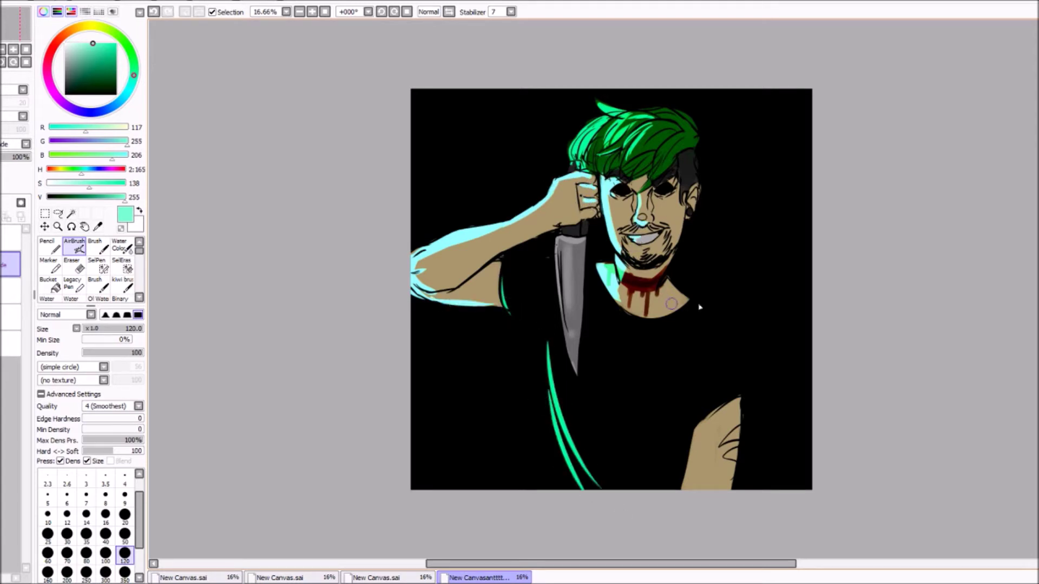
- Lower the highlight layer's opacity to 56% and soften the rim light on the lower shirt with the brush
left_click_drag(16, 157, 16, 157)
key("ctrl+z")
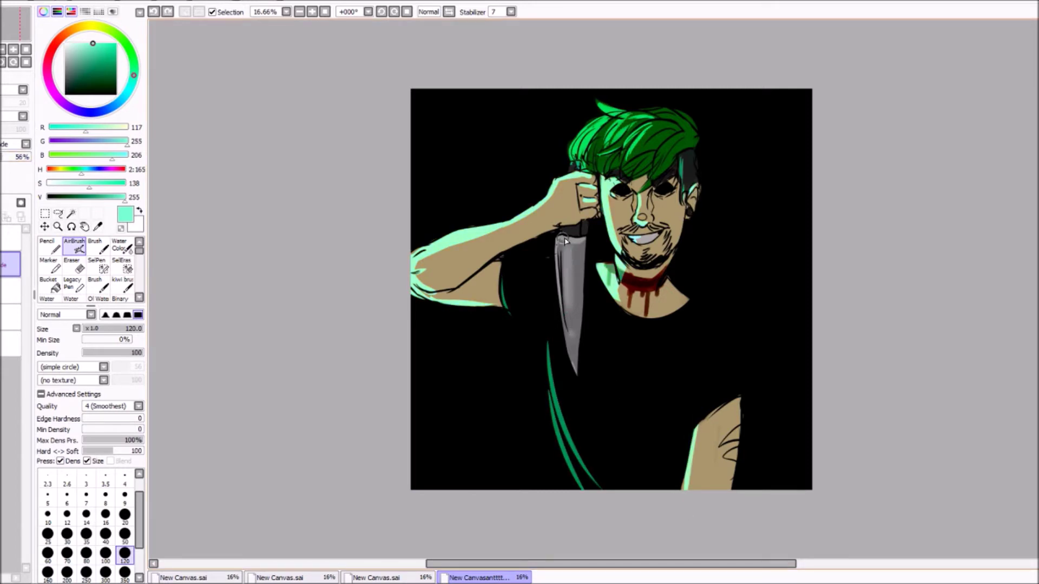
key("b")
mouse_move(568, 398)
left_mouse_down()
mouse_move(615, 509)
mouse_move(560, 414)
left_mouse_up()
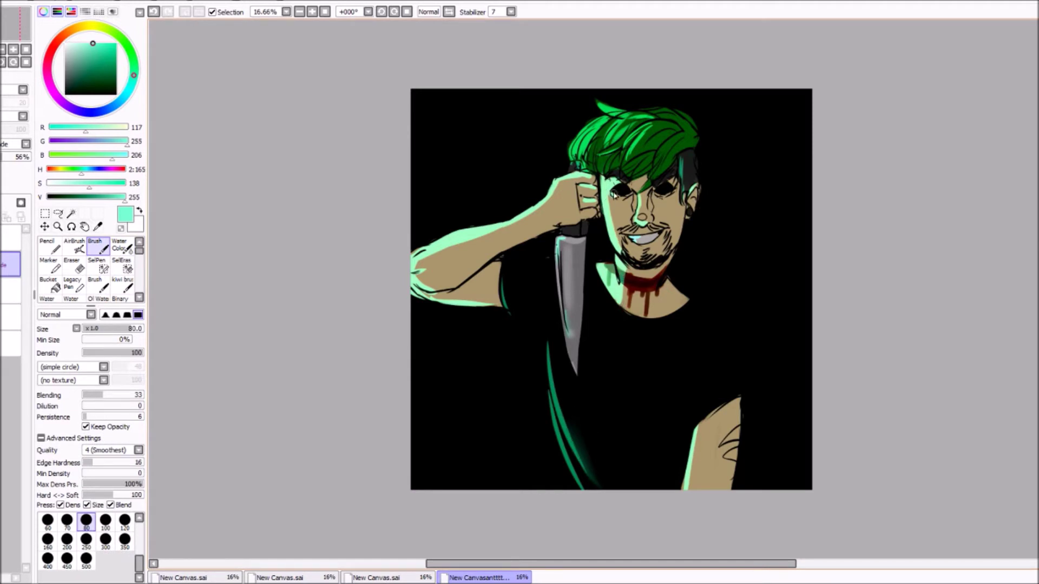
- Shade the neck wound with dark red (75, 0, 0) and brighter red (138, 0, 0), using the AirBrush with texture03 at 56
left_click(4, 265)
left_click(52, 59)
left_click(116, 64)
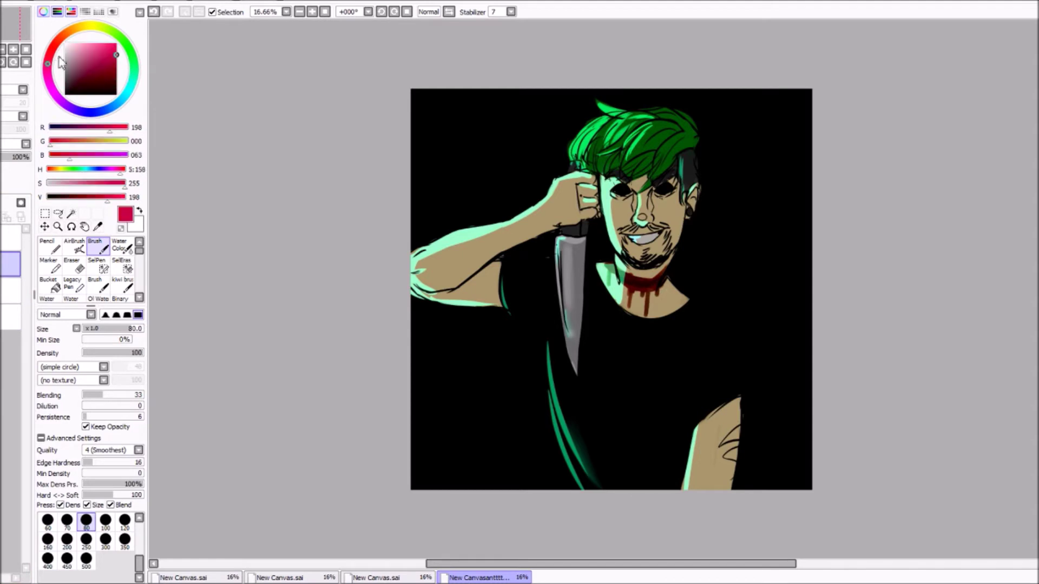
left_click_drag(140, 334, 145, 331)
left_click(116, 80)
key("v")
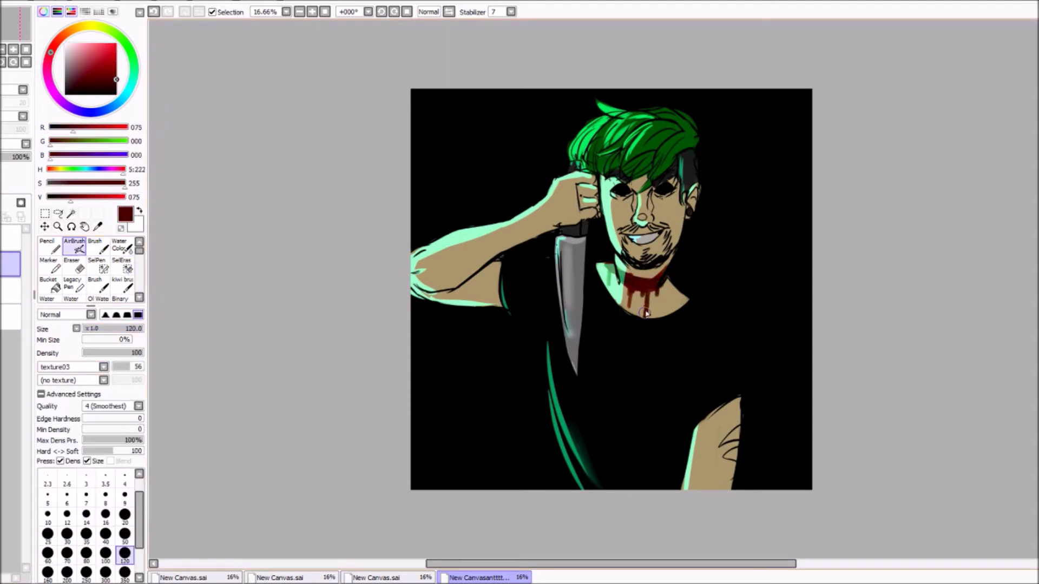
left_click(660, 281, "alt")
left_click(640, 282, "alt")
left_click(115, 67)
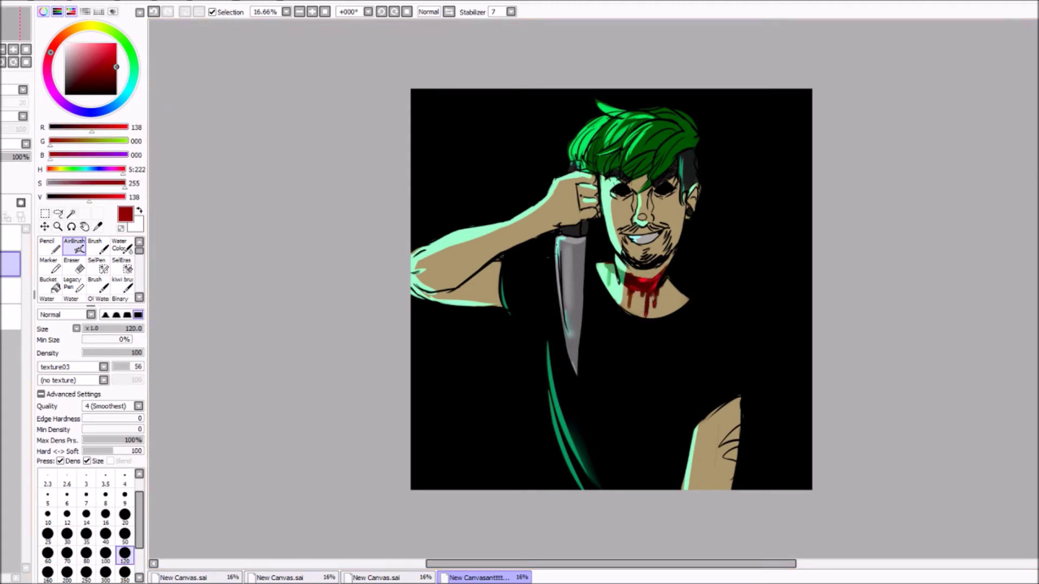
- Spatter red (138, 0, 0) blood over the knife blade using texture03 at 64 and Dirt 07, with layer opacity at 48%
left_click_drag(565, 279, 569, 351)
key("ctrl+z")
left_click(125, 572)
left_click_drag(565, 278, 574, 373)
left_click_drag(21, 157, 8, 157)
left_click_drag(566, 270, 576, 362)
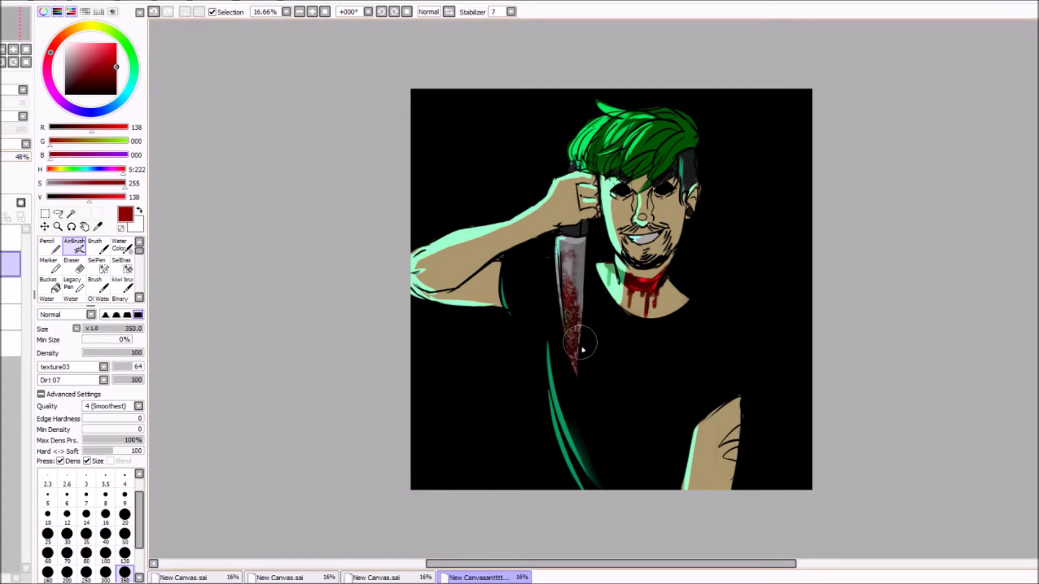
- Paint bright red (255, 0, 33) blood over the lower knife blade with the AirBrush at size 80
mouse_move(19, 157)
left_mouse_down()
mouse_move(15, 169)
mouse_move(25, 162)
left_mouse_up()
left_click(115, 53)
left_click(86, 553)
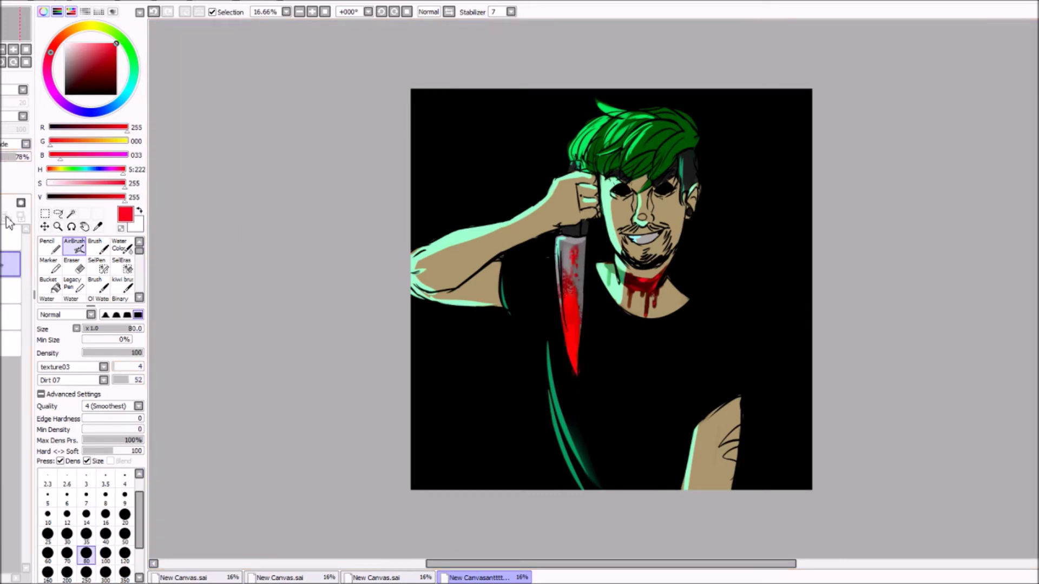
- Deepen the blade's blood with red (186, 0, 4) at AirBrush size 120 and add a drip below the knife tip
left_click_drag(10, 151, 31, 156)
left_click(111, 57)
left_click_drag(111, 56, 116, 57)
left_click(124, 553)
left_click(573, 357)
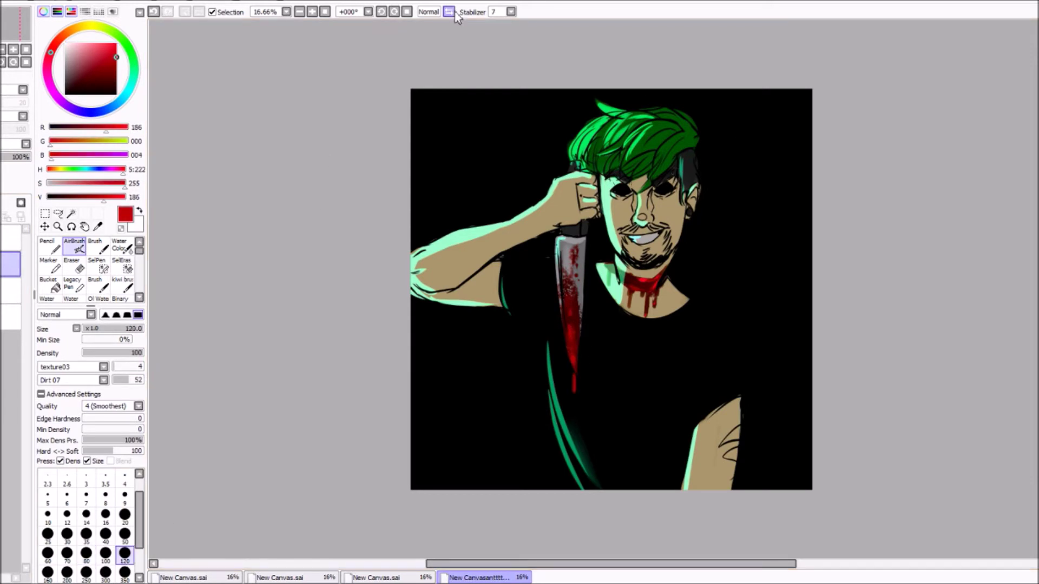
- Add teal (0, 255, 184) rim light along the knife blade's outer edge and beneath the handle
left_click(133, 78)
left_click(407, 11)
left_click(407, 12)
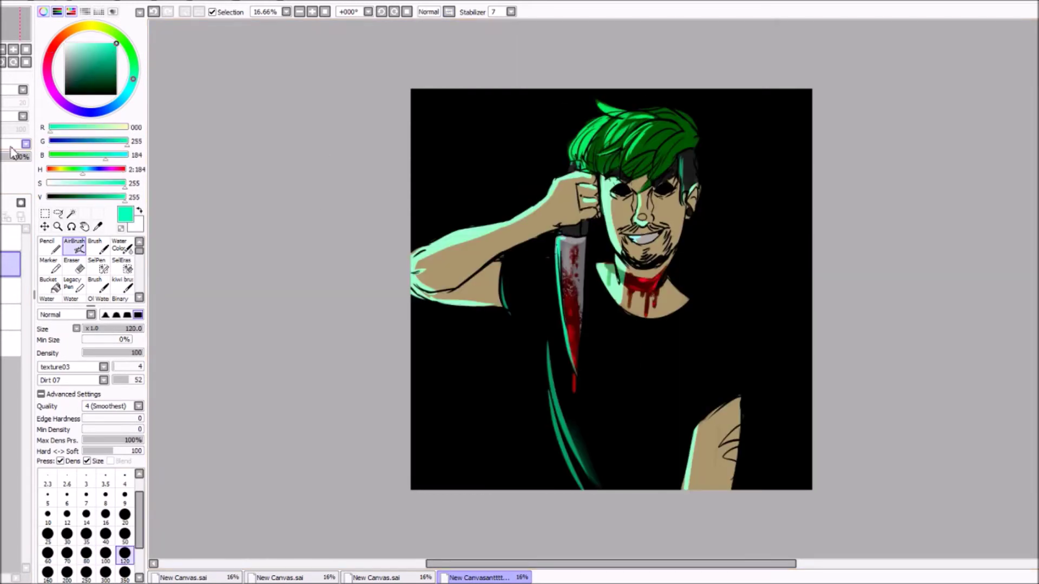
left_click(8, 157)
left_click(19, 158)
left_click_drag(577, 245, 561, 282)
left_click(90, 42)
left_click(407, 11)
left_click(407, 12)
- Add bright green (0, 241, 96) strand highlights to the hair with the Pencil at size 100
left_click(29, 157)
left_click(47, 246)
left_click(669, 129, "alt")
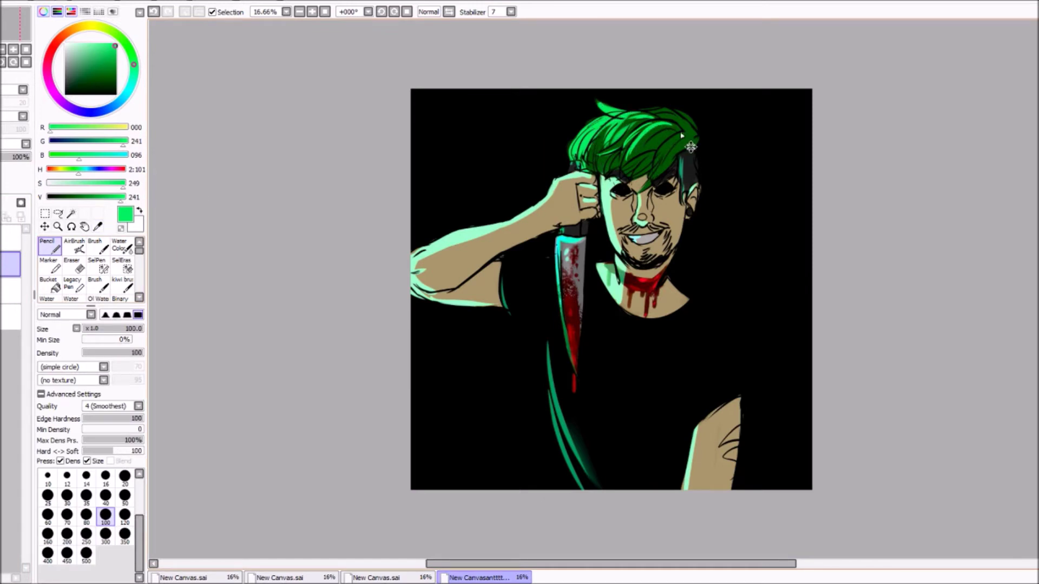
- Paint dark purple (63, 18, 69) shadows beneath both eyes with the Brush
left_click(672, 200, "alt")
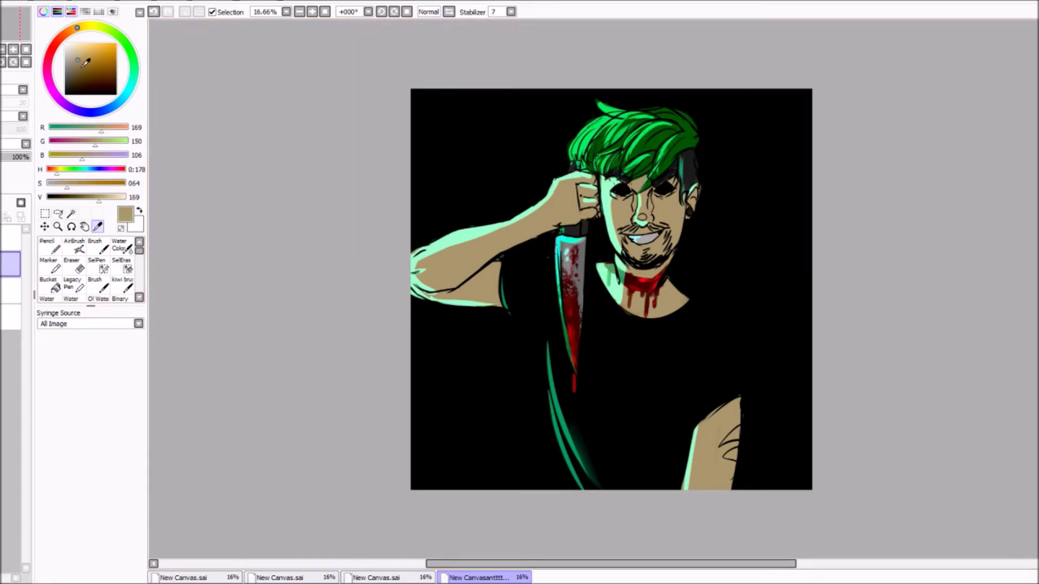
left_click(674, 203, "alt")
key("b")
left_click(670, 212, "alt")
left_click_drag(652, 196, 679, 208)
left_click(665, 201, "alt")
key("ctrl+z")
mouse_move(606, 190)
left_mouse_down()
mouse_move(630, 208)
mouse_move(665, 203)
left_mouse_up()
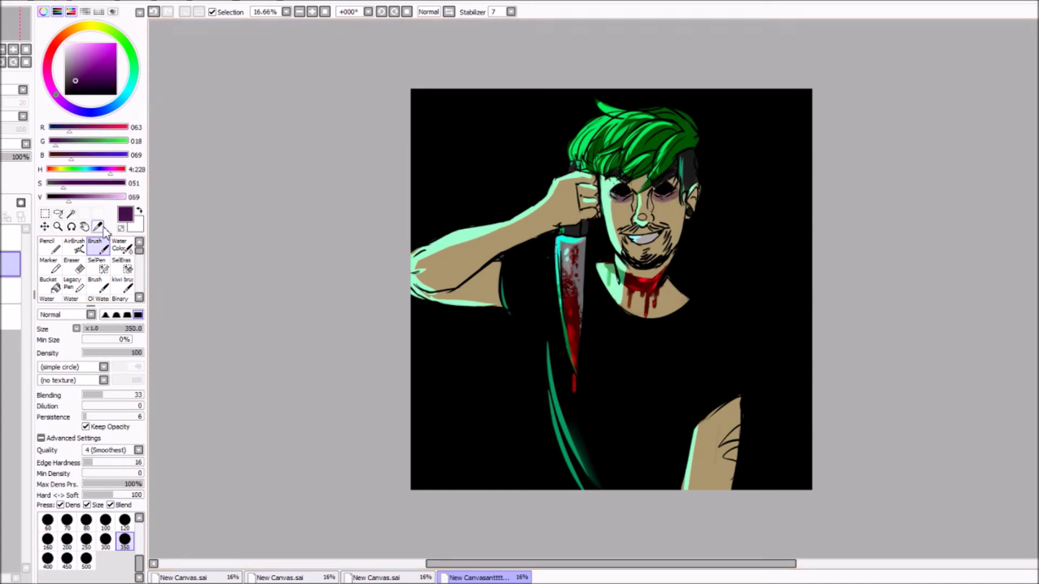
- Paint dark red (66, 0, 0) shadows over the lowered arm, neck and side of the face with the Brush at size 350
left_click(76, 30)
left_click(75, 33)
left_click(69, 31)
mouse_move(738, 403)
left_mouse_down()
mouse_move(689, 487)
mouse_move(704, 476)
left_mouse_up()
left_click_drag(677, 260, 630, 303)
left_click(64, 35)
left_click(111, 82)
left_click_drag(671, 259, 623, 306)
left_click_drag(736, 411, 703, 481)
left_click_drag(690, 227, 695, 201)
- Compare the skin with and without the dark red shadow strokes and lower the shading layer's opacity to 11%
key("ctrl+z")
key("ctrl+z")
key("ctrl+z")
key("ctrl+z")
key("ctrl+z")
key("ctrl+z")
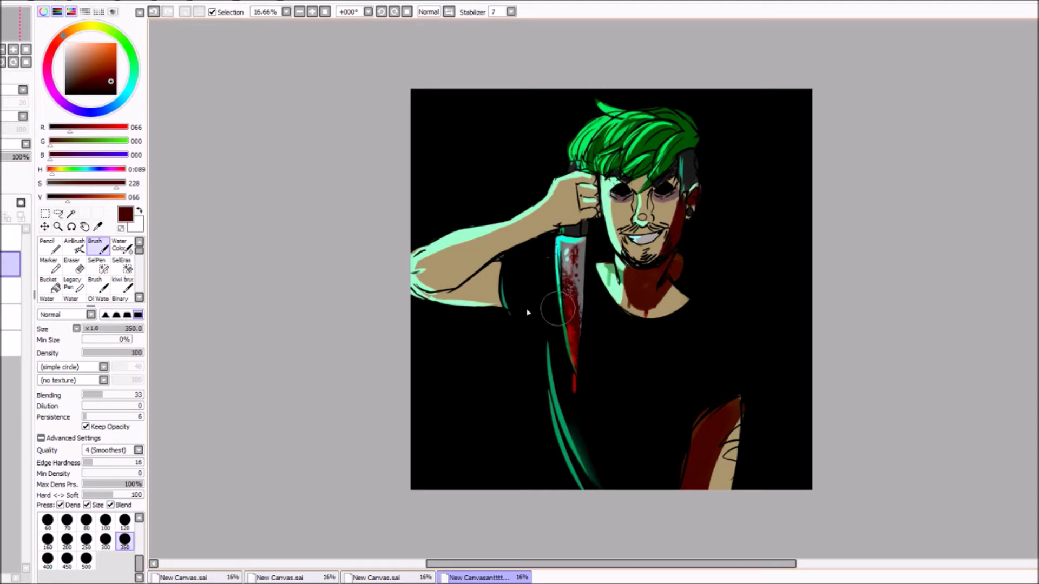
key("ctrl+y")
key("ctrl+y")
key("ctrl+z")
key("ctrl+y")
key("ctrl+z")
key("ctrl+y")
key("ctrl+y")
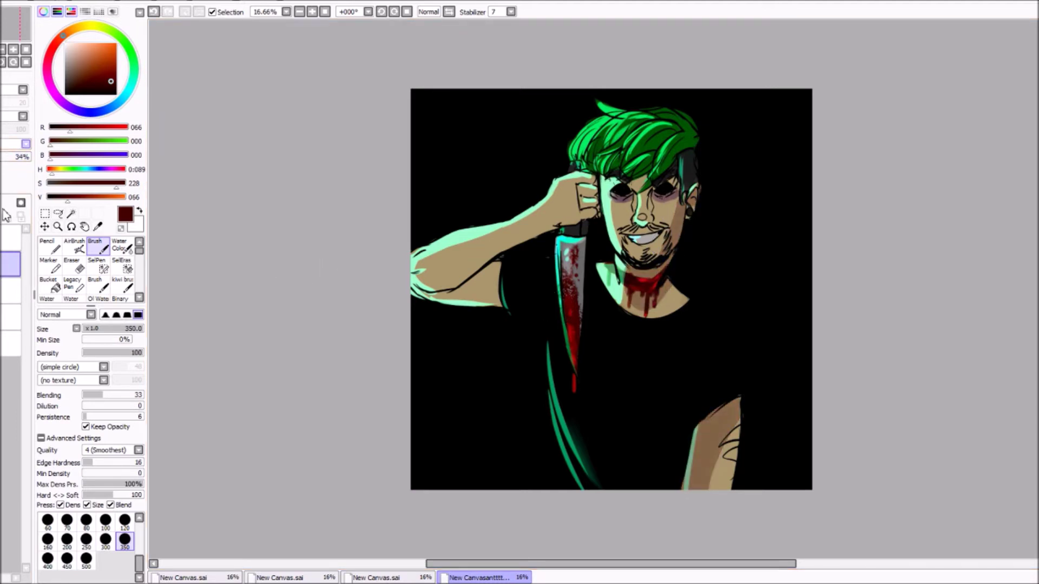
key("h")
key("h")
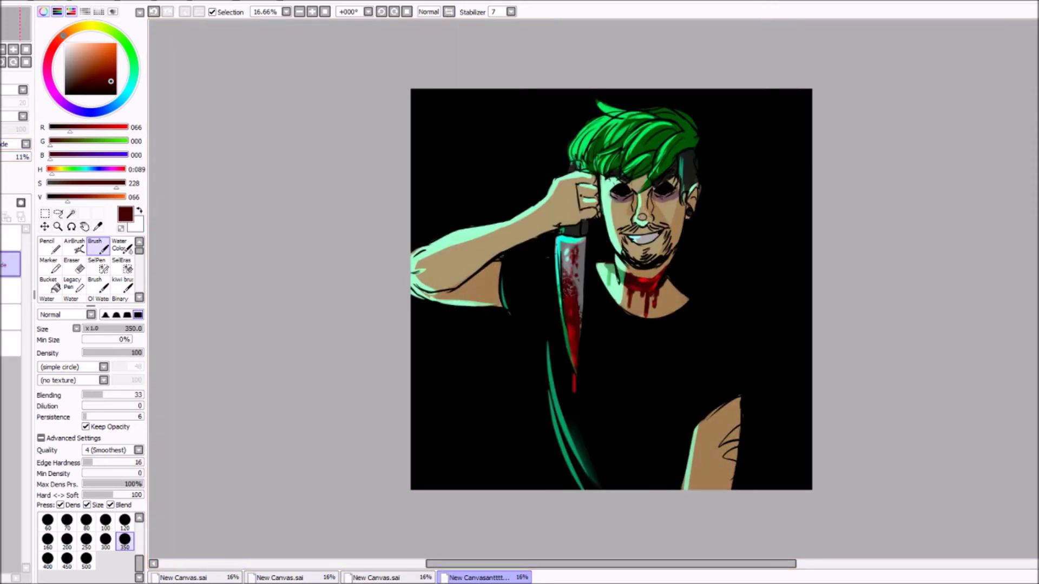
- Rework the skin shading with dark red (105, 3, 0) using the Brush at size 350, checking the mirrored view
key("e")
left_click(449, 11)
left_click(448, 12)
key("b")
key("h")
key("h")
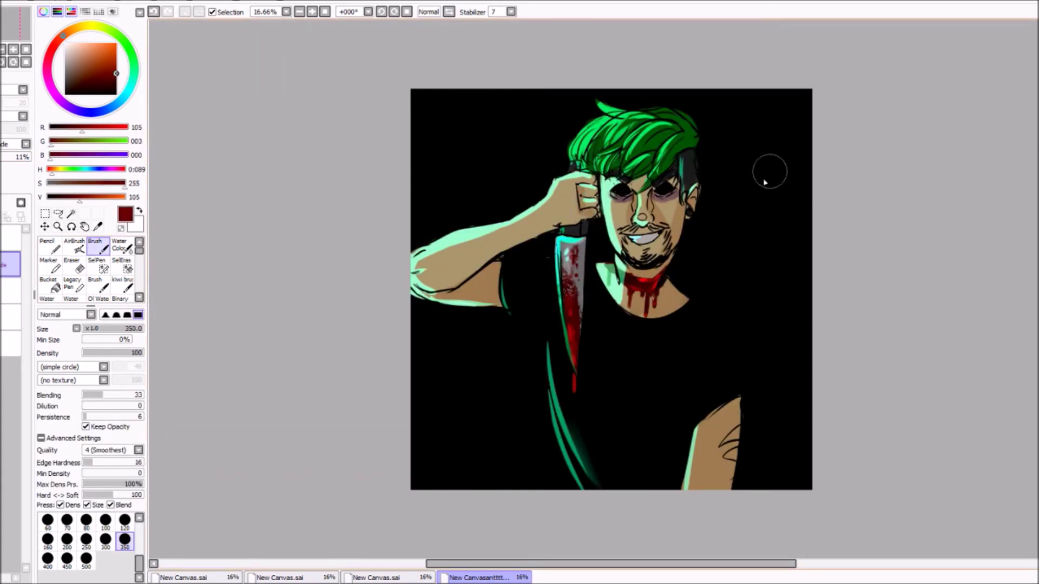
- Shade the raised forearm and face with the Water Colour brush at size 350, set the layer to 20% opacity, and save
key("c")
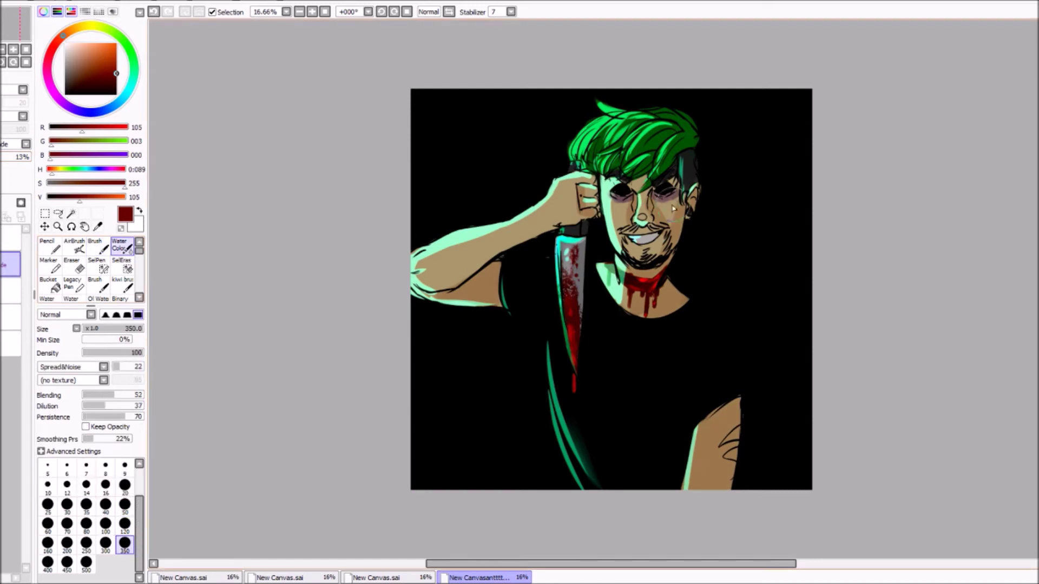
left_click(448, 11)
left_click(448, 11)
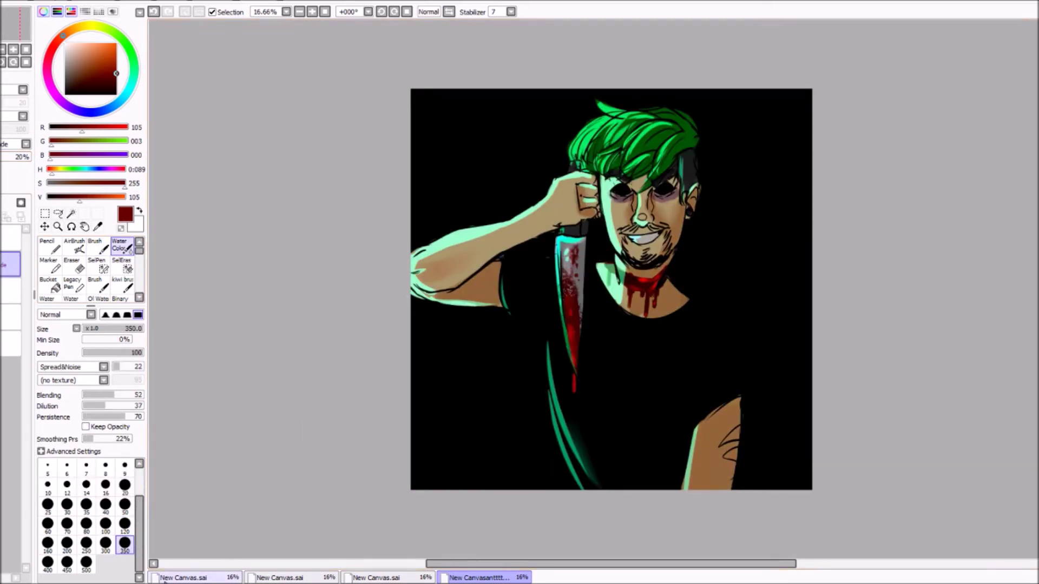
left_click_drag(16, 157, 12, 157)
key("ctrl+s")
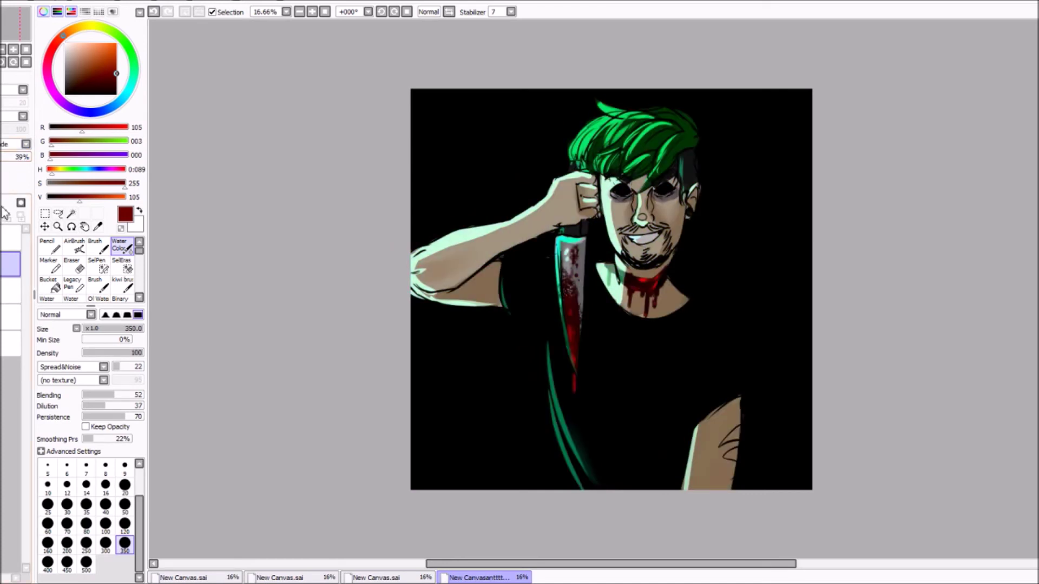
- Try to transform a thin horizontal strip across the fist and eyes
left_click(10, 289)
key("m")
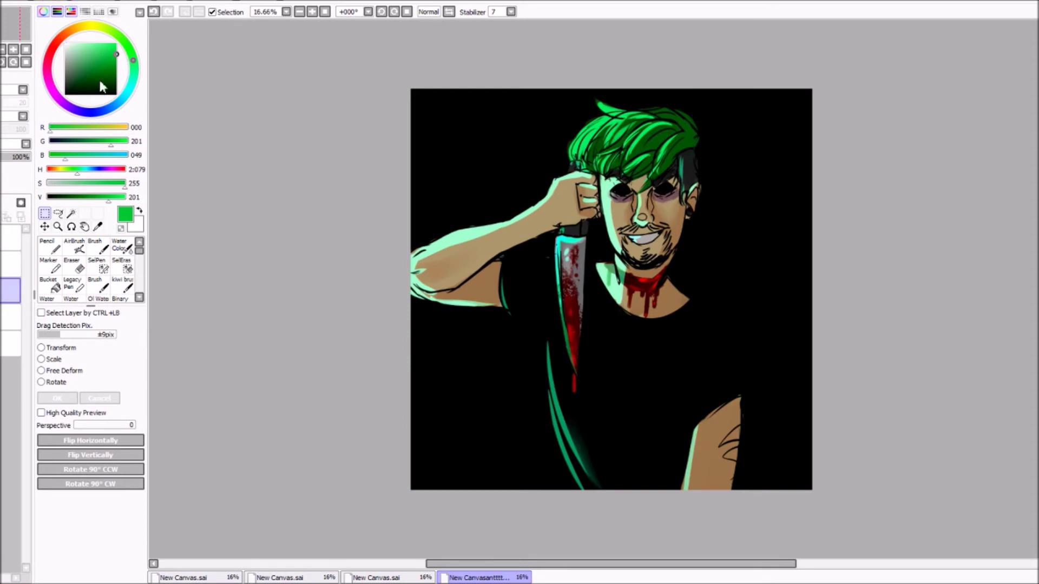
left_click_drag(517, 184, 674, 197)
key("ctrl+t")
key("Return")
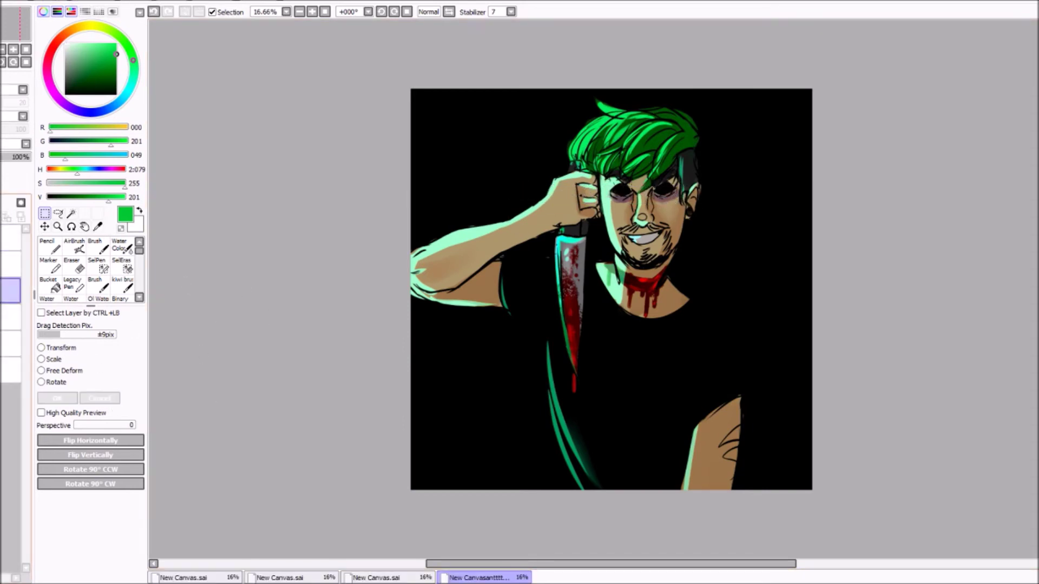
- Clean up the figure's edges with a size 37 Brush in dark gray (33, 33, 33) and the Eraser at size 43
left_click(2, 291)
left_click(3, 318)
left_click(98, 246)
scroll(671, 184, "up", 4)
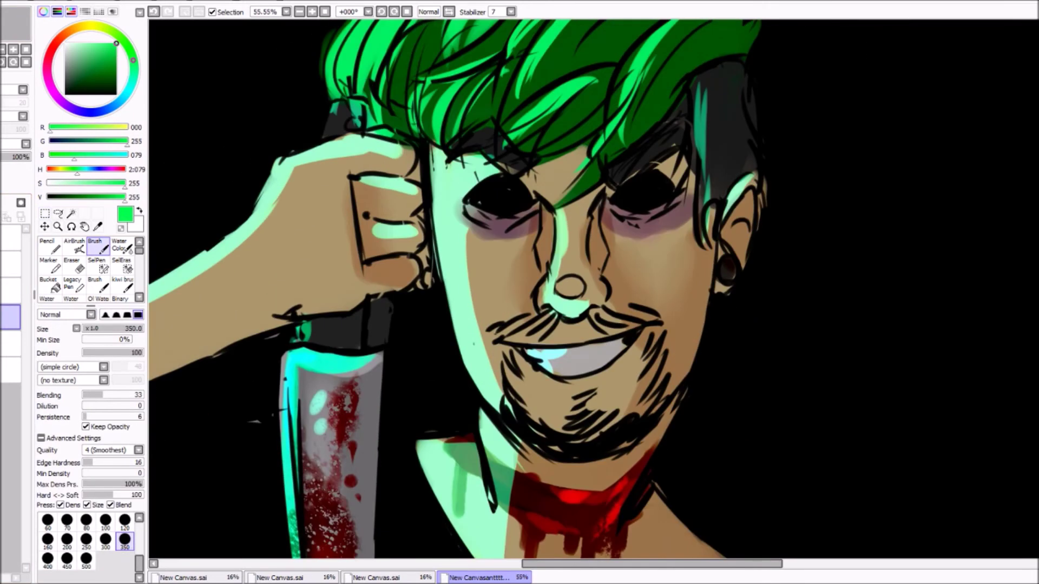
left_click(469, 217, "alt")
left_click(162, 134, "alt")
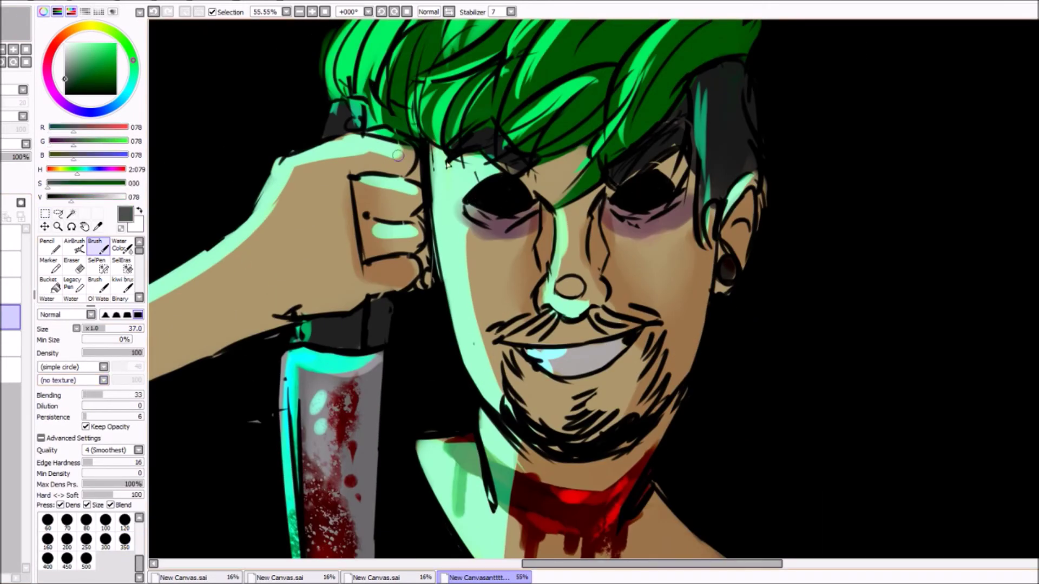
left_click(65, 88)
left_click_drag(222, 360, 414, 410)
key("e")
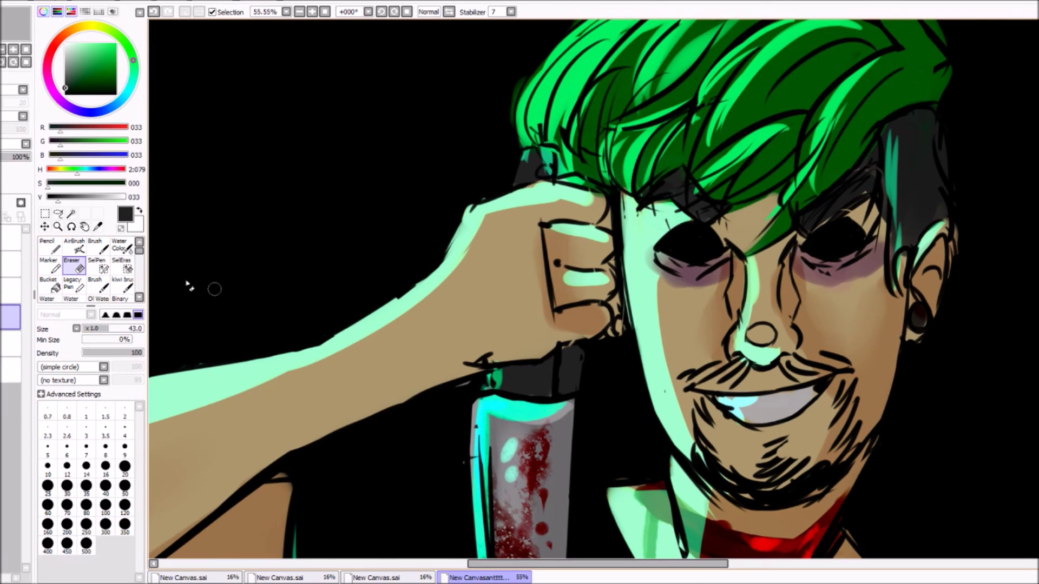
left_click(402, 301, "alt")
left_click_drag(388, 312, 419, 285)
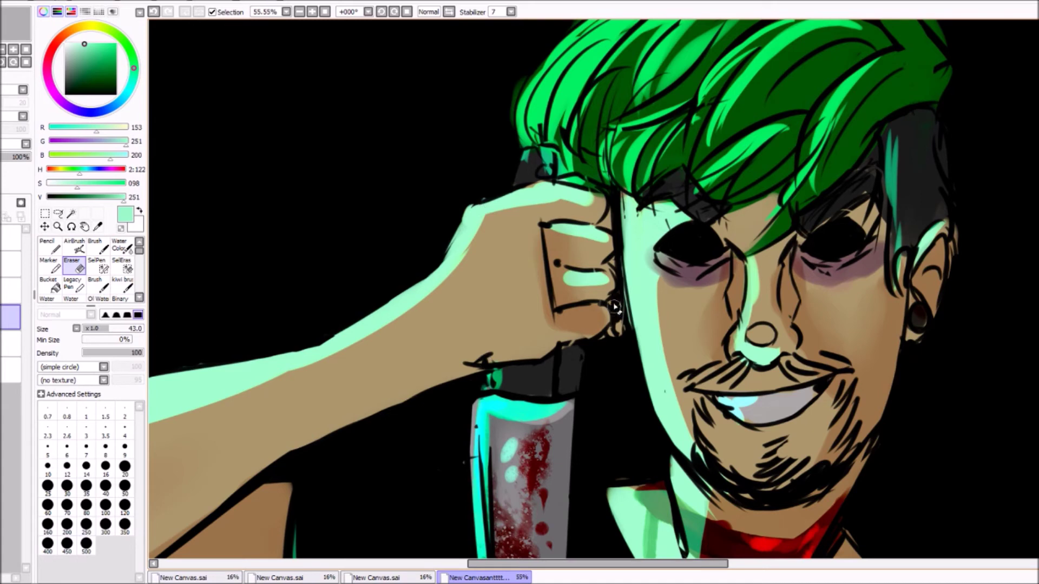
scroll(608, 222, "down", 3)
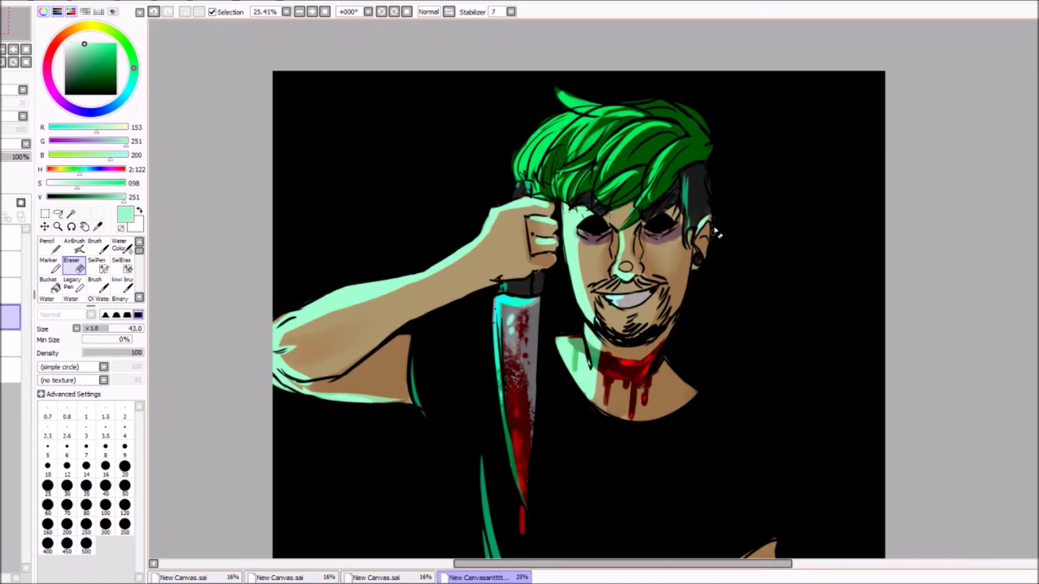
- Add teal (20, 189, 128) highlights to the knife handle and the shaved side hair with the Pencil at size 100
scroll(507, 202, "down", 3)
scroll(507, 202, "up", 3)
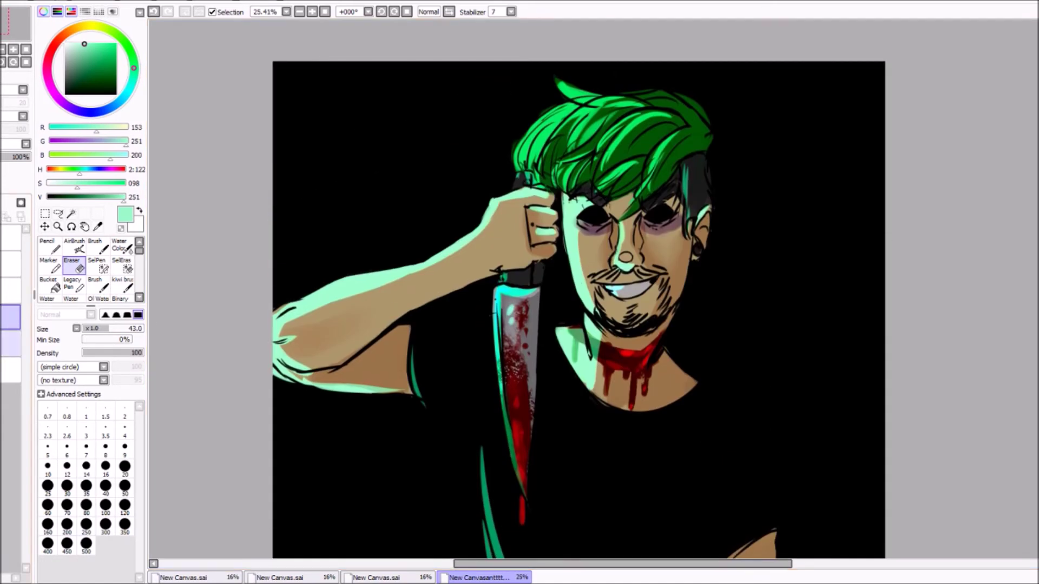
key("n")
left_click(540, 179, "alt")
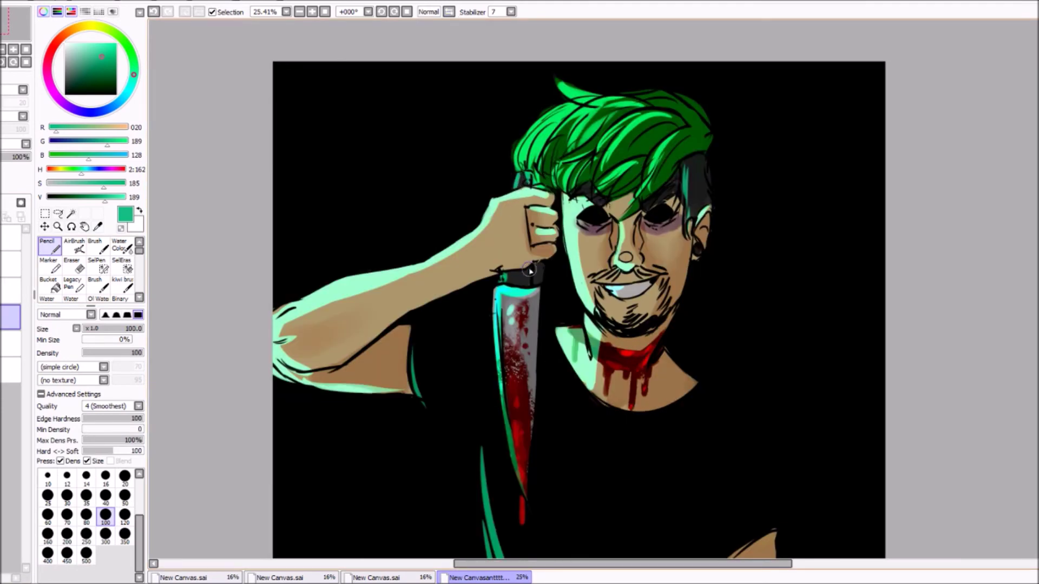
left_click_drag(706, 179, 704, 193)
left_click(390, 391, "alt")
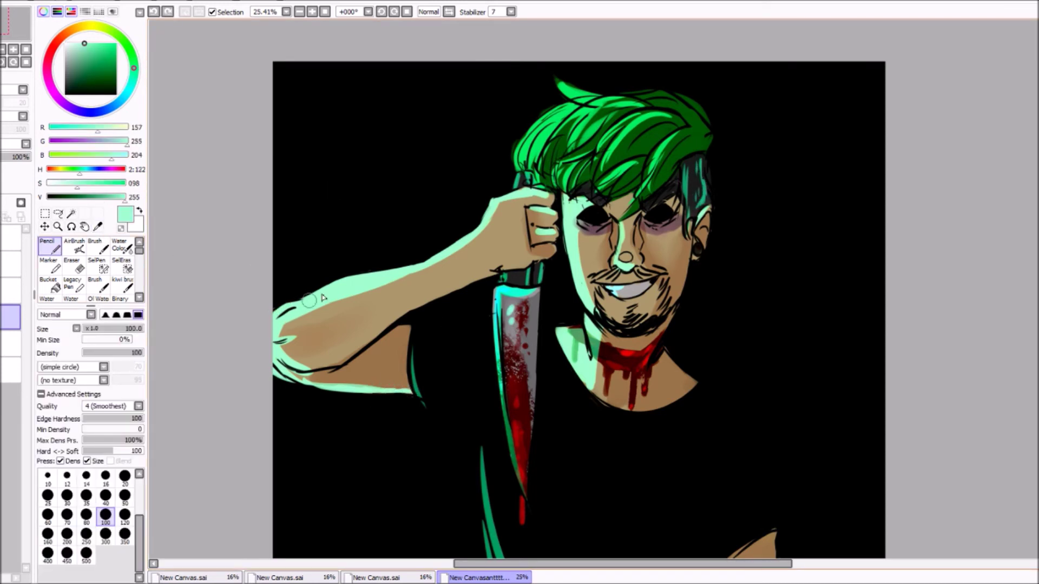
key("ctrl+minus")
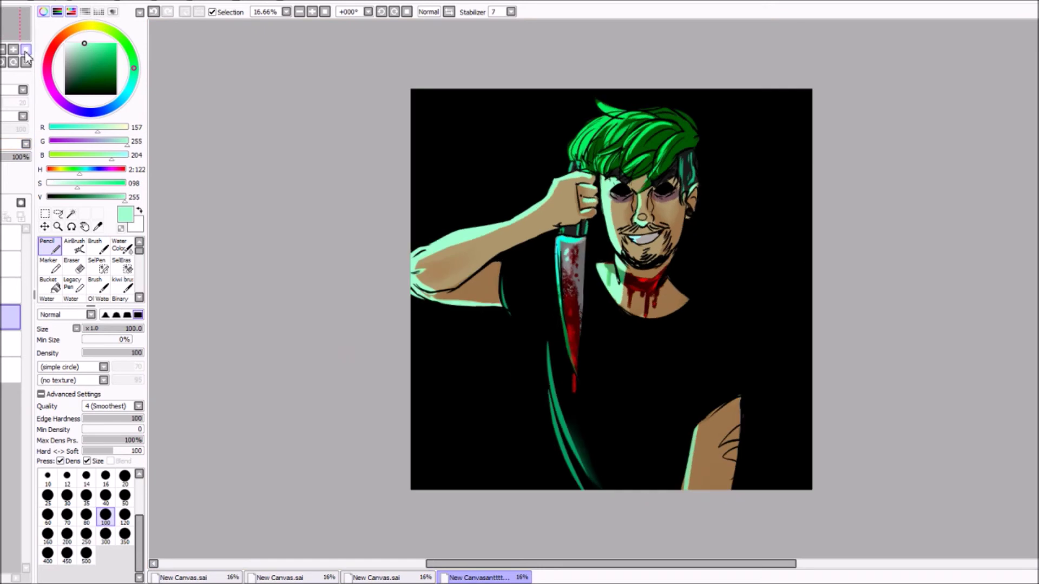
- Draw tiny mint (157, 255, 204) catchlights in both black eyes with the Pencil at size 12
left_click(11, 344)
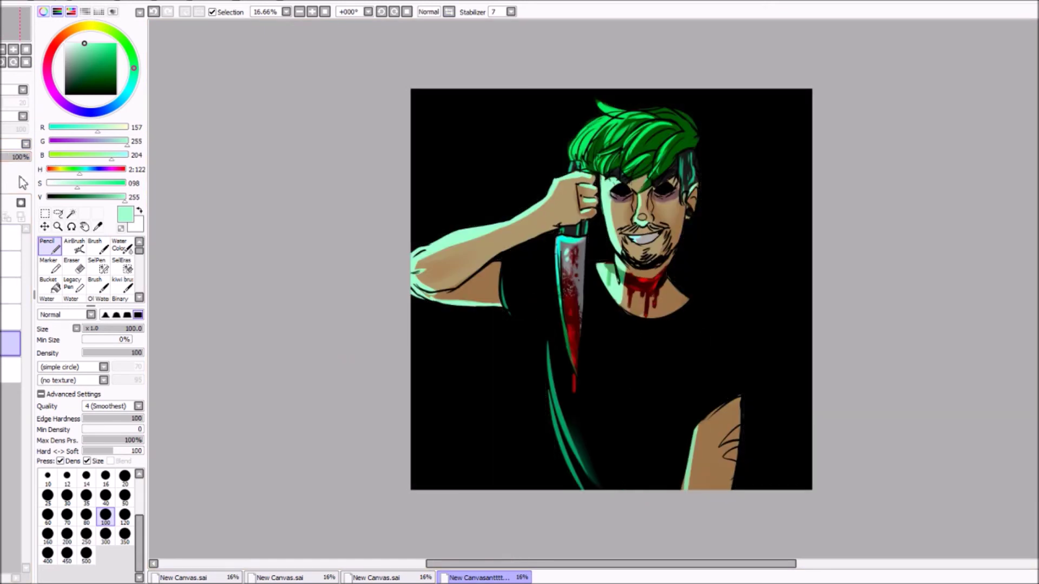
left_click(11, 316)
scroll(731, 178, "up", 9)
left_click(11, 290)
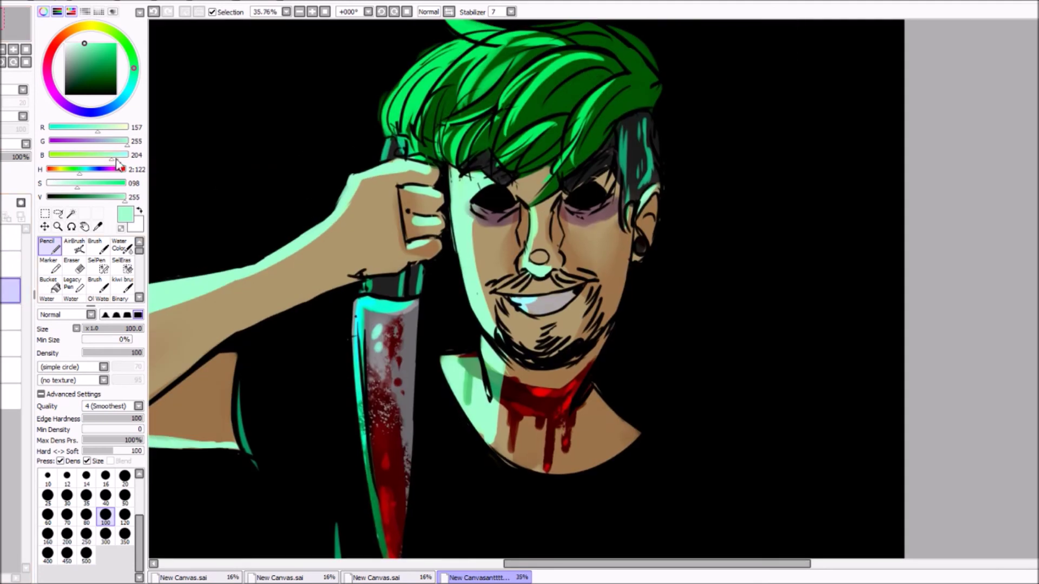
key("bracketleft")
key("bracketleft")
key("bracketleft")
key("bracketleft")
key("bracketleft")
key("bracketleft")
key("bracketleft")
key("bracketleft")
key("bracketleft")
key("bracketleft")
key("bracketleft")
key("bracketleft")
key("ctrl+z")
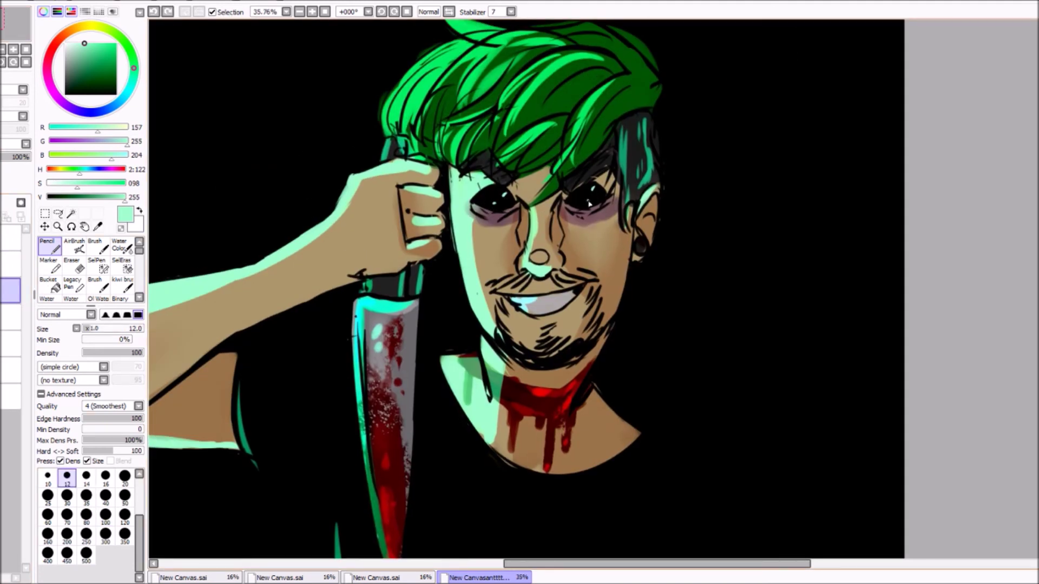
scroll(189, 65, "down", 2)
scroll(505, 306, "down", 2)
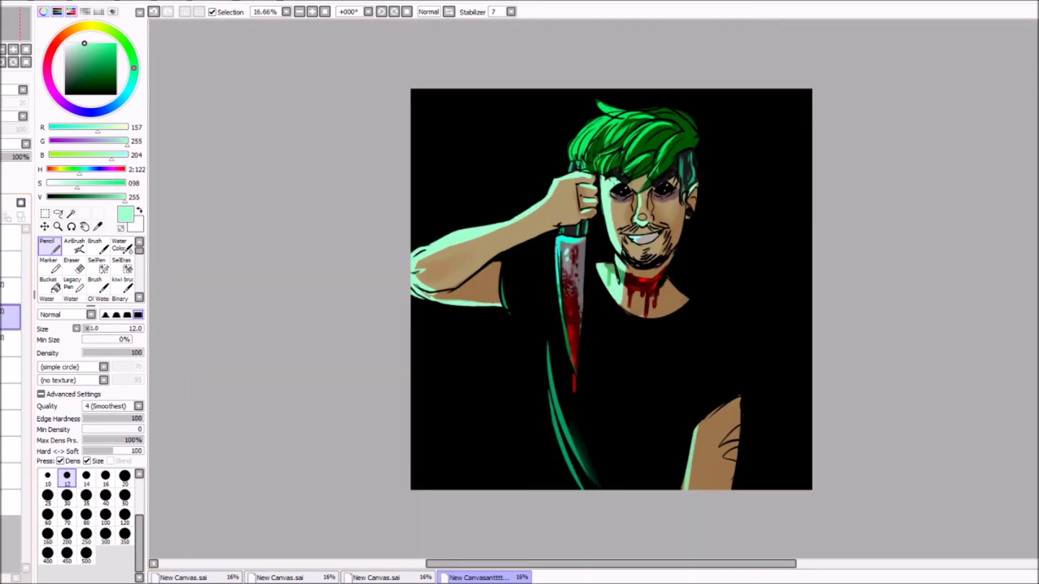
- Select a thin horizontal strip across the eyes and shift it sideways for a glitch effect
left_click(45, 213)
left_click_drag(557, 180, 689, 194)
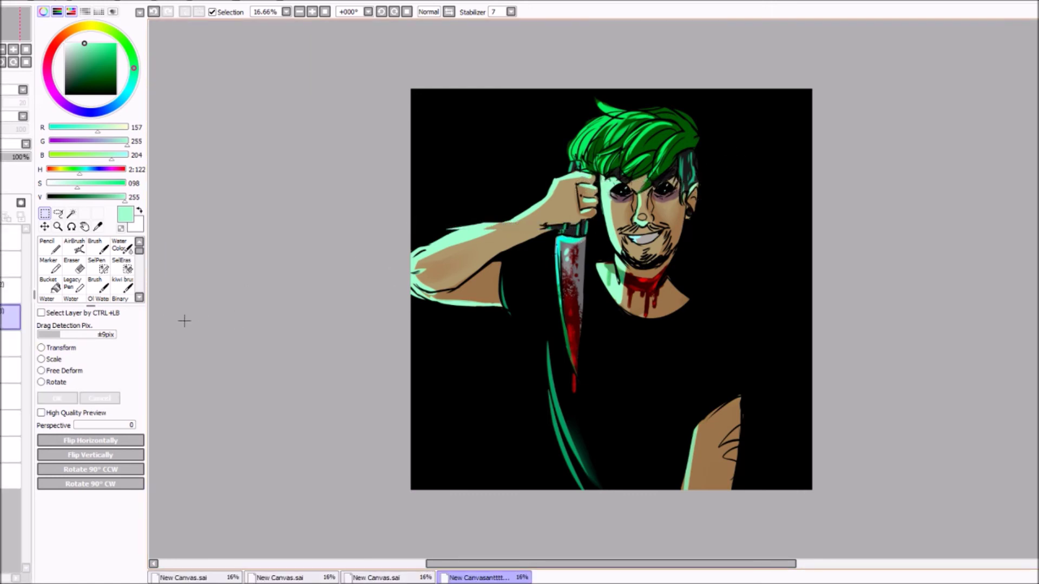
left_click(57, 398)
- Shift a thin strip of the hair to the left and a strip of the neck wound to the right
key("ctrl+z")
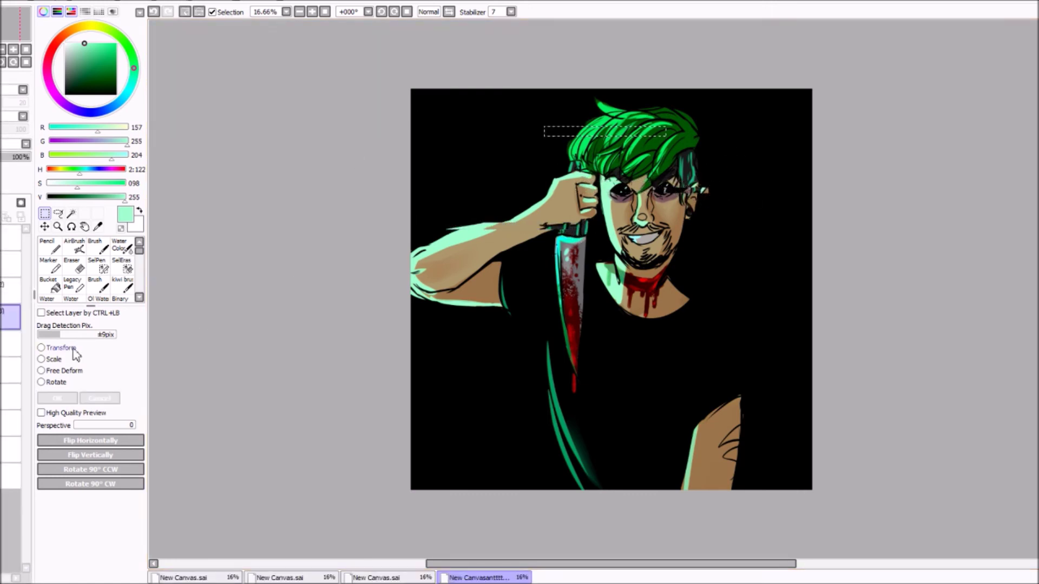
left_click_drag(626, 281, 705, 293)
key("ctrl+t")
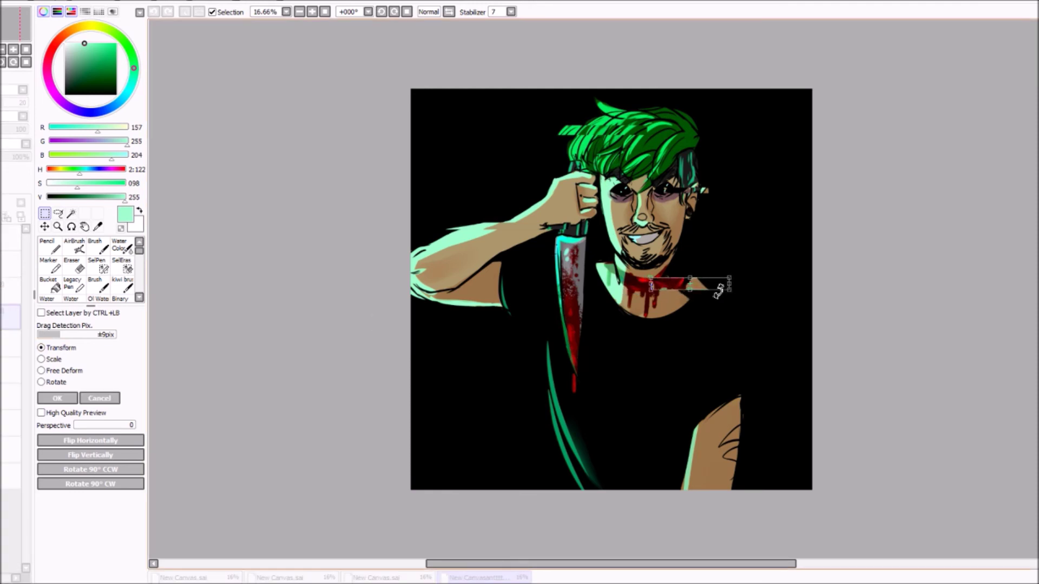
key("ctrl+z")
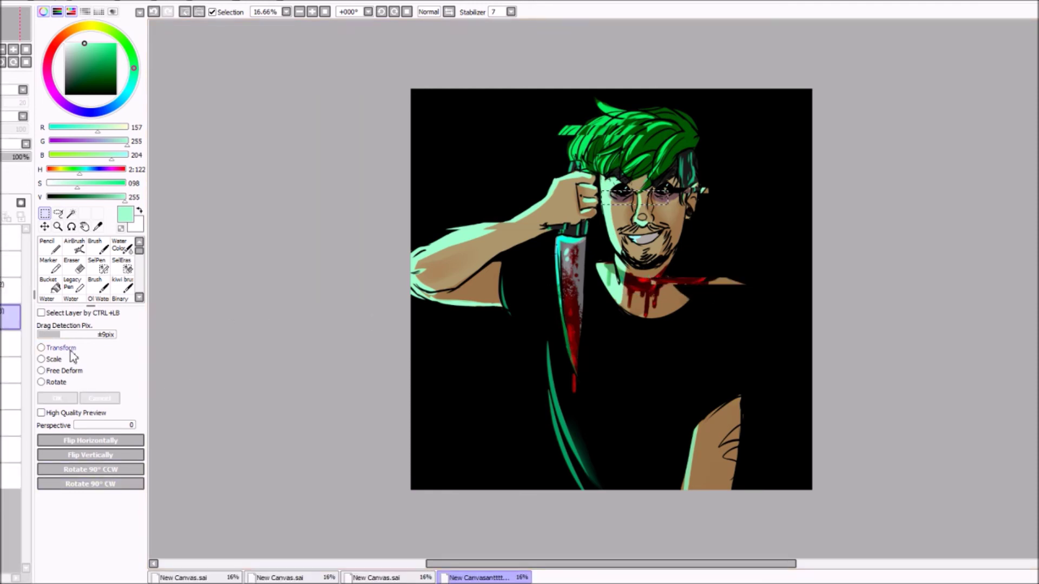
- Try to stretch the strip across the eyes to the left with Free Deform
left_click_drag(591, 198, 552, 199)
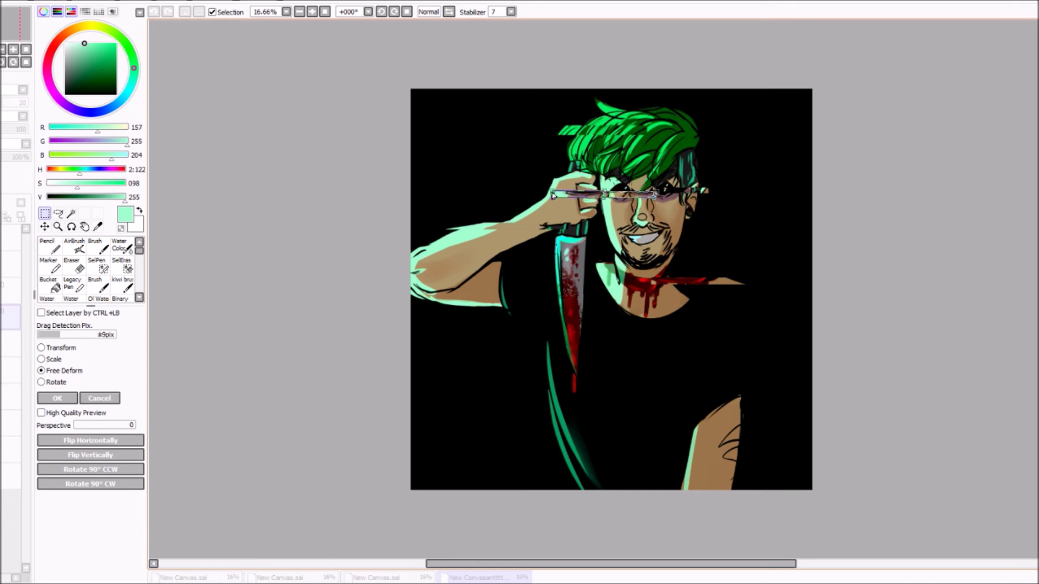
key("Return")
key("ctrl+d")
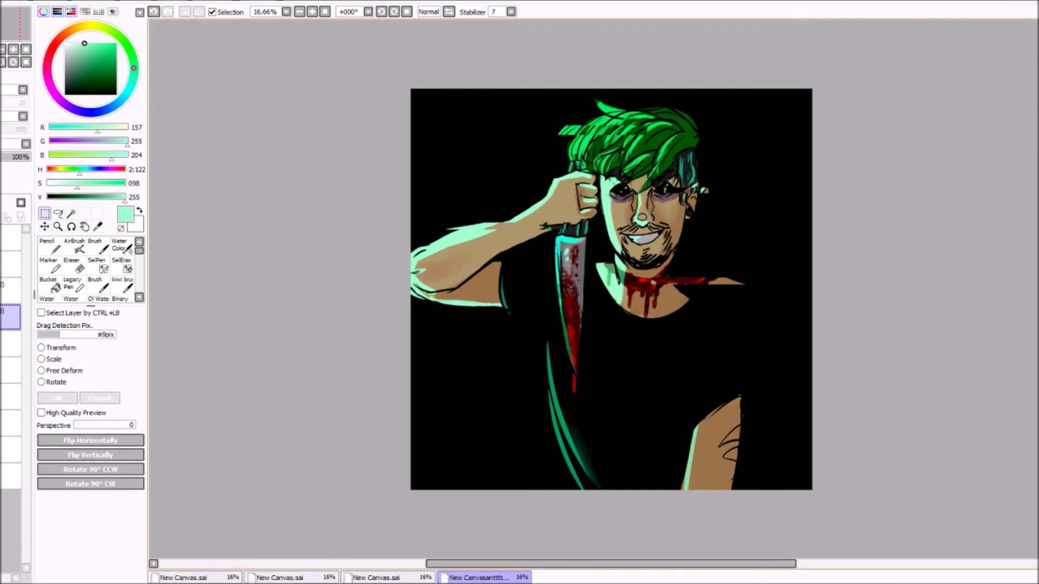
- Shift the strip below the eyes to the left and the mouth strip to the right, with layer opacity at 100%
left_click_drag(647, 196, 565, 201)
left_click_drag(637, 233, 700, 239)
mouse_move(22, 157)
left_mouse_down()
mouse_move(11, 163)
mouse_move(31, 161)
left_mouse_up()
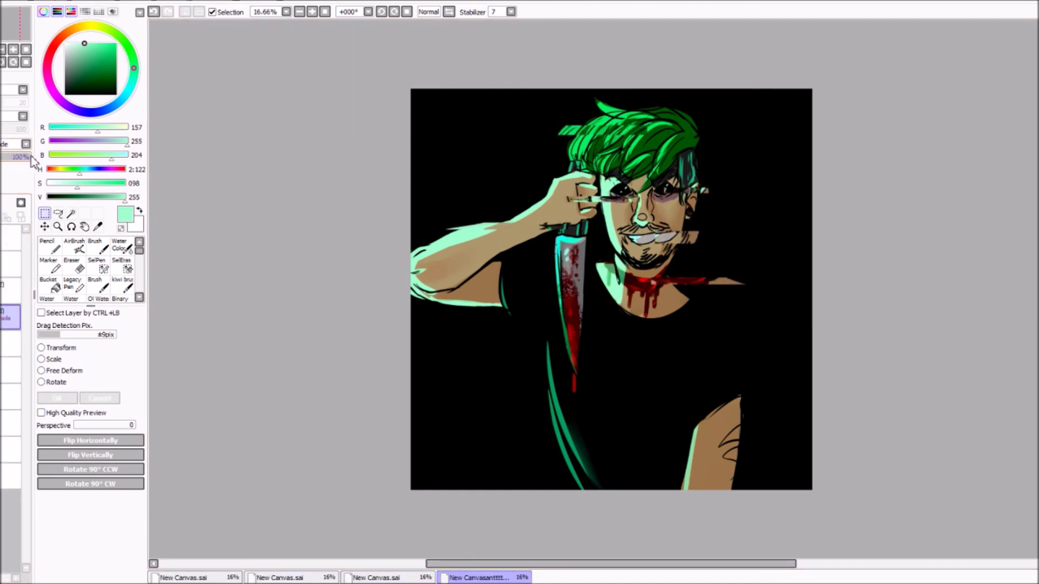
- On a new layer, hand-letter "happy Birthday," in bright green with the size 32 Marker in the empty area beside the head
left_click(11, 238)
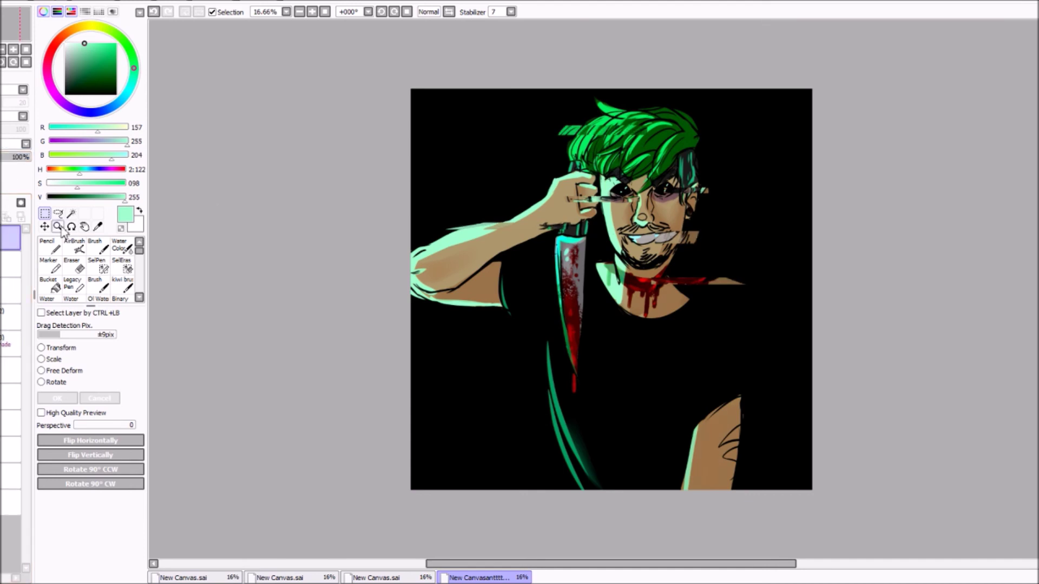
left_click(98, 246)
left_click(100, 43)
left_click(128, 47)
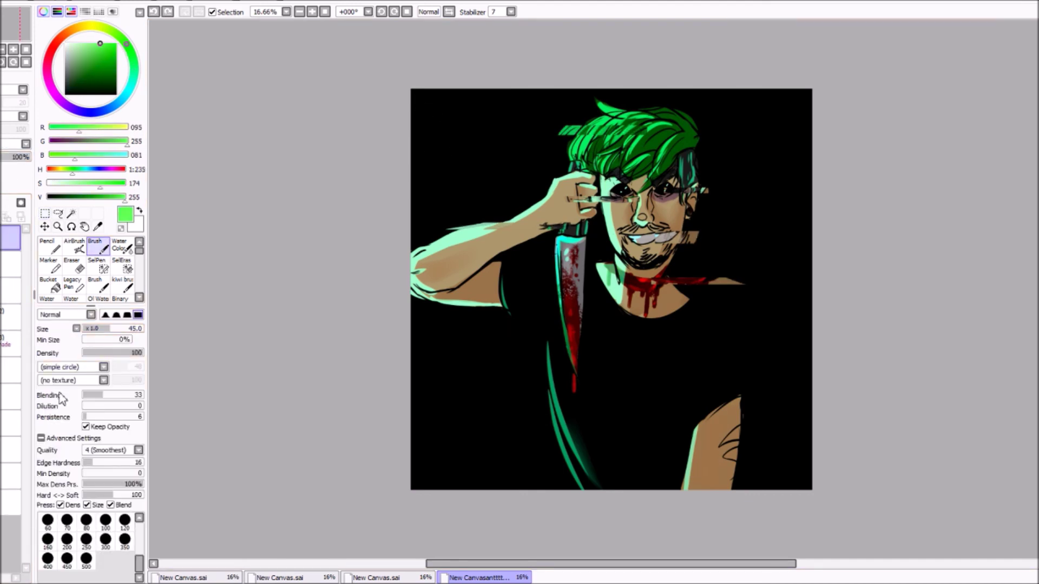
left_click(75, 247)
left_click(48, 265)
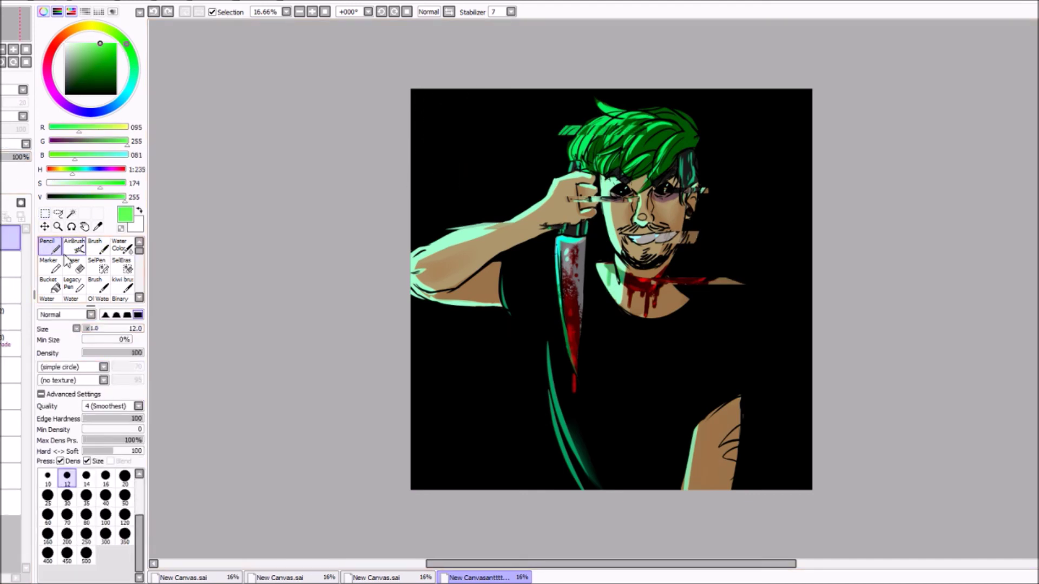
left_click(134, 368)
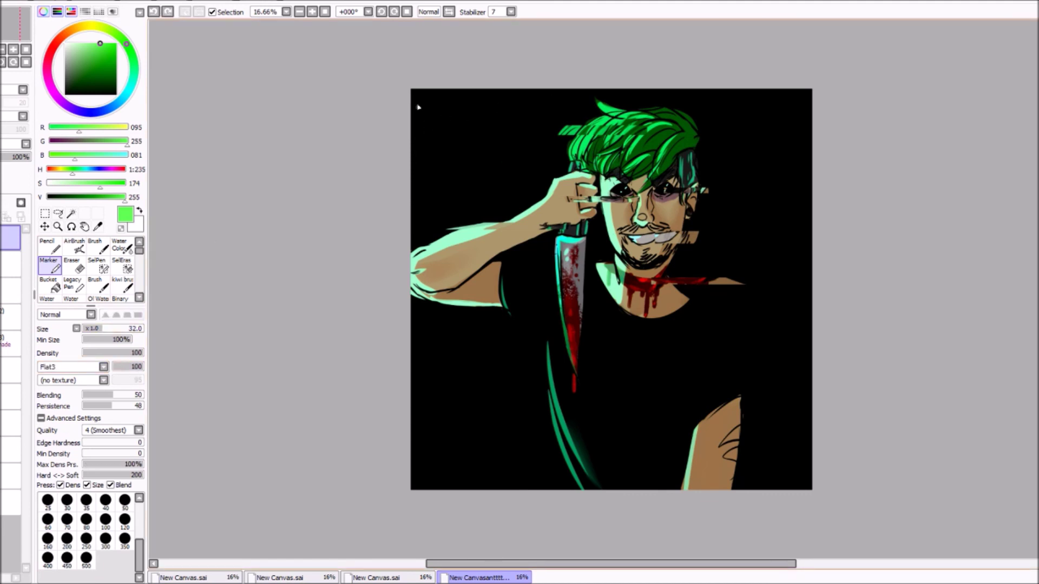
left_click_drag(417, 106, 433, 145)
left_click_drag(449, 125, 451, 144)
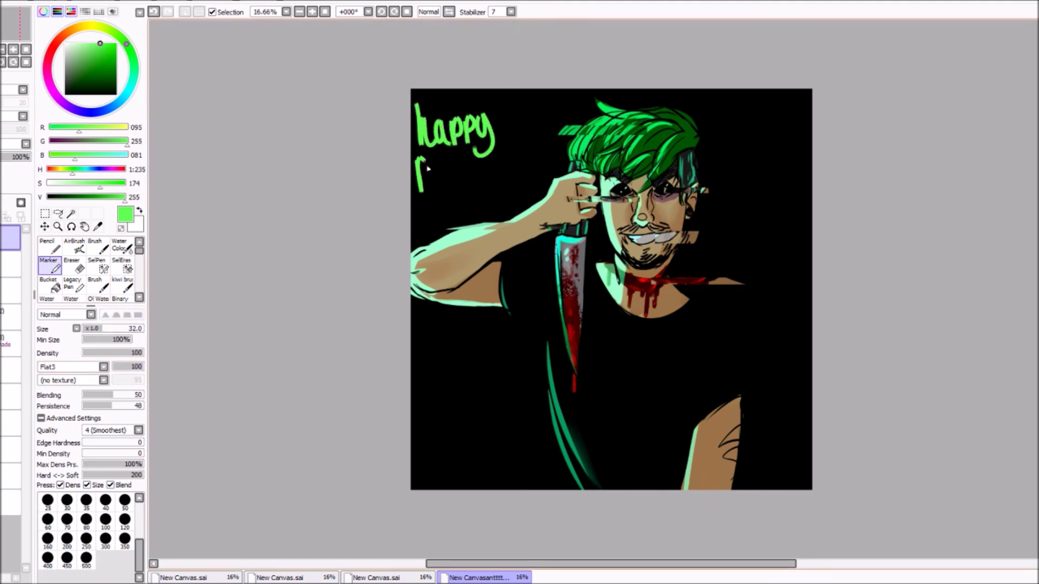
- Hand-letter "GLITCH BITCH" in large bright green capitals on two lines beside the knife and torso
mouse_move(437, 336)
left_mouse_down()
mouse_move(444, 375)
mouse_move(467, 395)
left_mouse_up()
left_click_drag(475, 338, 476, 389)
left_click_drag(460, 333, 514, 328)
left_click_drag(501, 331, 500, 383)
left_click_drag(534, 338, 538, 379)
left_click_drag(546, 324, 548, 379)
left_click_drag(423, 411, 425, 459)
mouse_move(464, 408)
left_mouse_down()
mouse_move(466, 462)
mouse_move(503, 400)
left_mouse_up()
left_click_drag(487, 401, 490, 460)
mouse_move(533, 403)
left_mouse_down()
mouse_move(536, 454)
mouse_move(558, 462)
left_mouse_up()
- Select a thin horizontal strip through the lower word of the large lettering and shift it sideways to the right
key("m")
left_click_drag(431, 400, 631, 414)
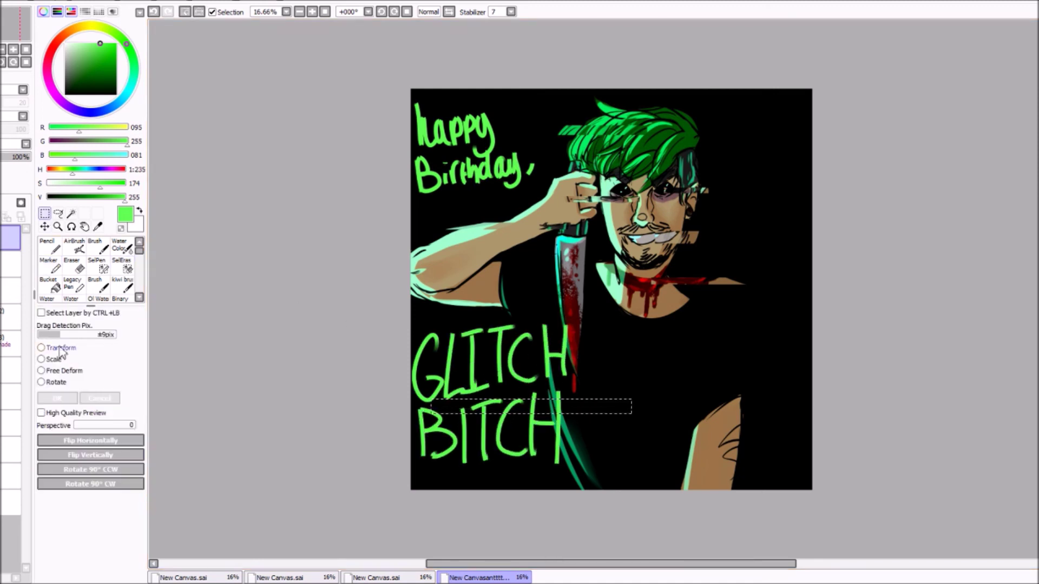
key("ctrl+d")
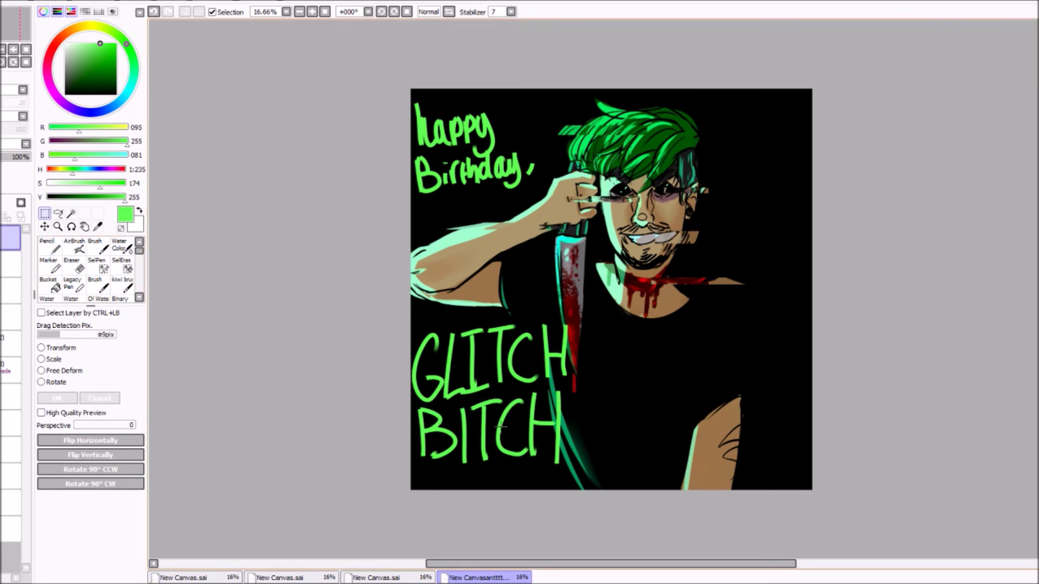
left_click_drag(541, 428, 571, 427)
- Shift selected pieces of the upper word and of the lower word's first letters slightly for a broken glitch look
left_click_drag(420, 319, 440, 403)
key("ctrl+t")
left_click_drag(532, 354, 525, 353)
key("Return")
left_click_drag(416, 427, 498, 471)
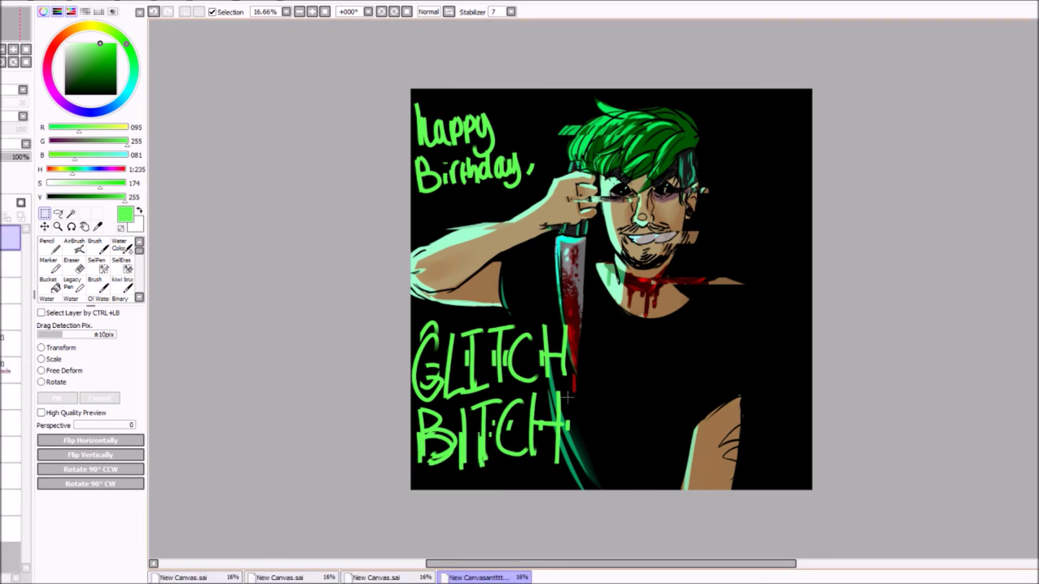
- Select the end of the word "GLITCH" and shift that piece slightly to the left
left_click_drag(567, 398, 598, 327)
key("ctrl+t")
left_click_drag(301, 314, 286, 314)
key("Return")
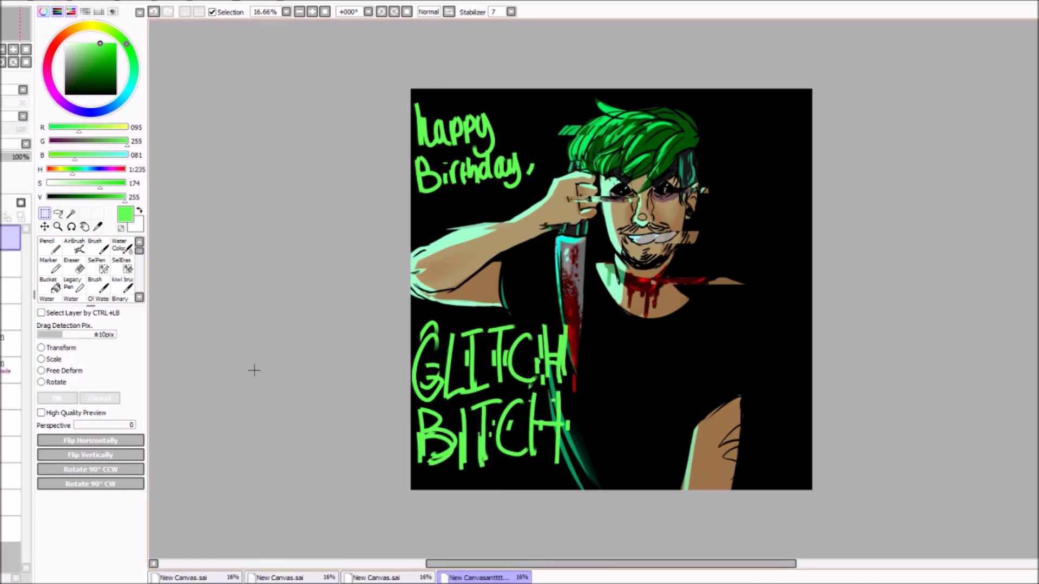
- Try an inverted-colour effect on the layer directly beneath the lettering
left_click(11, 265)
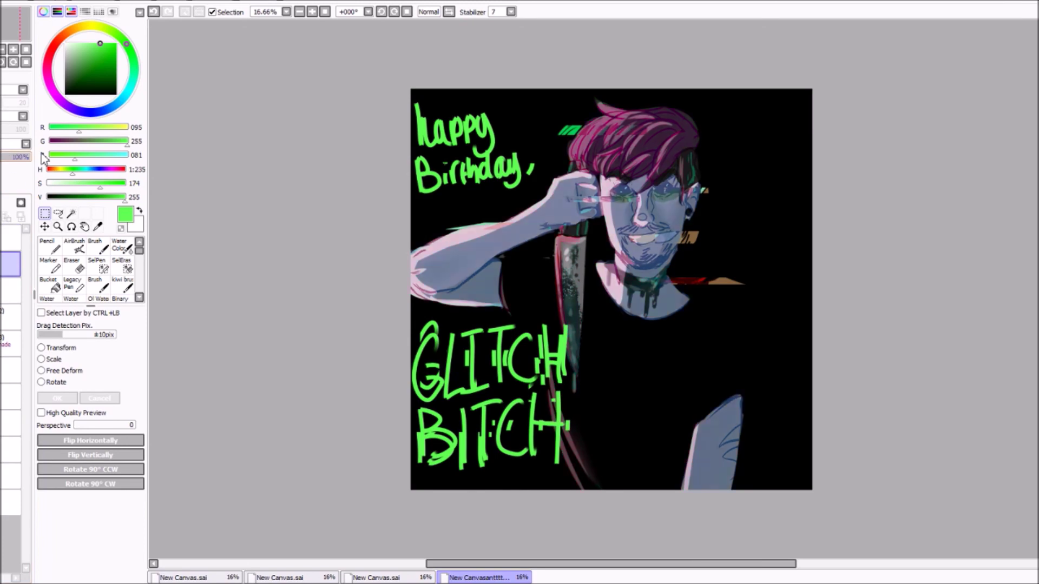
left_click(11, 238)
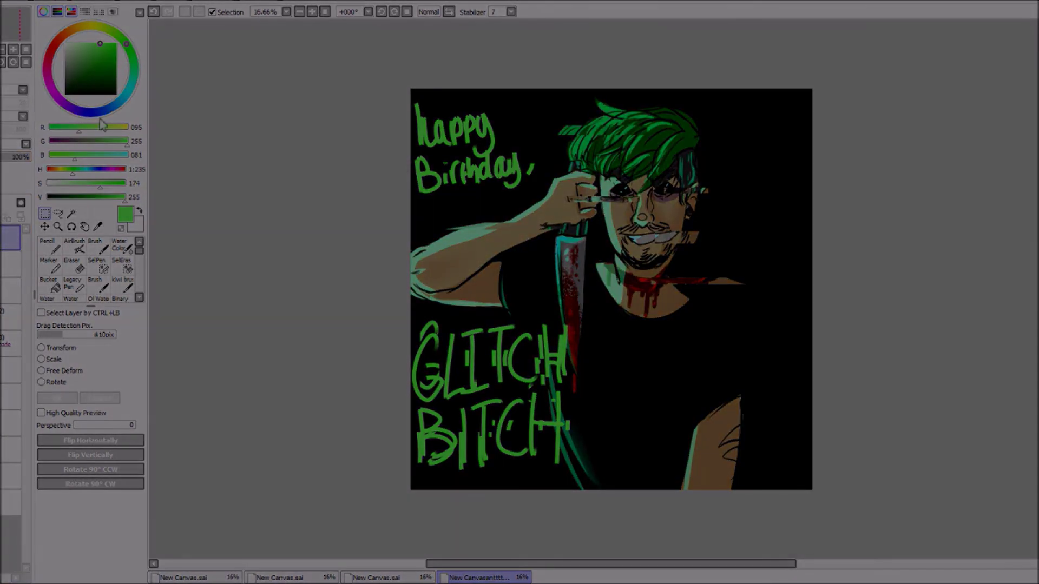